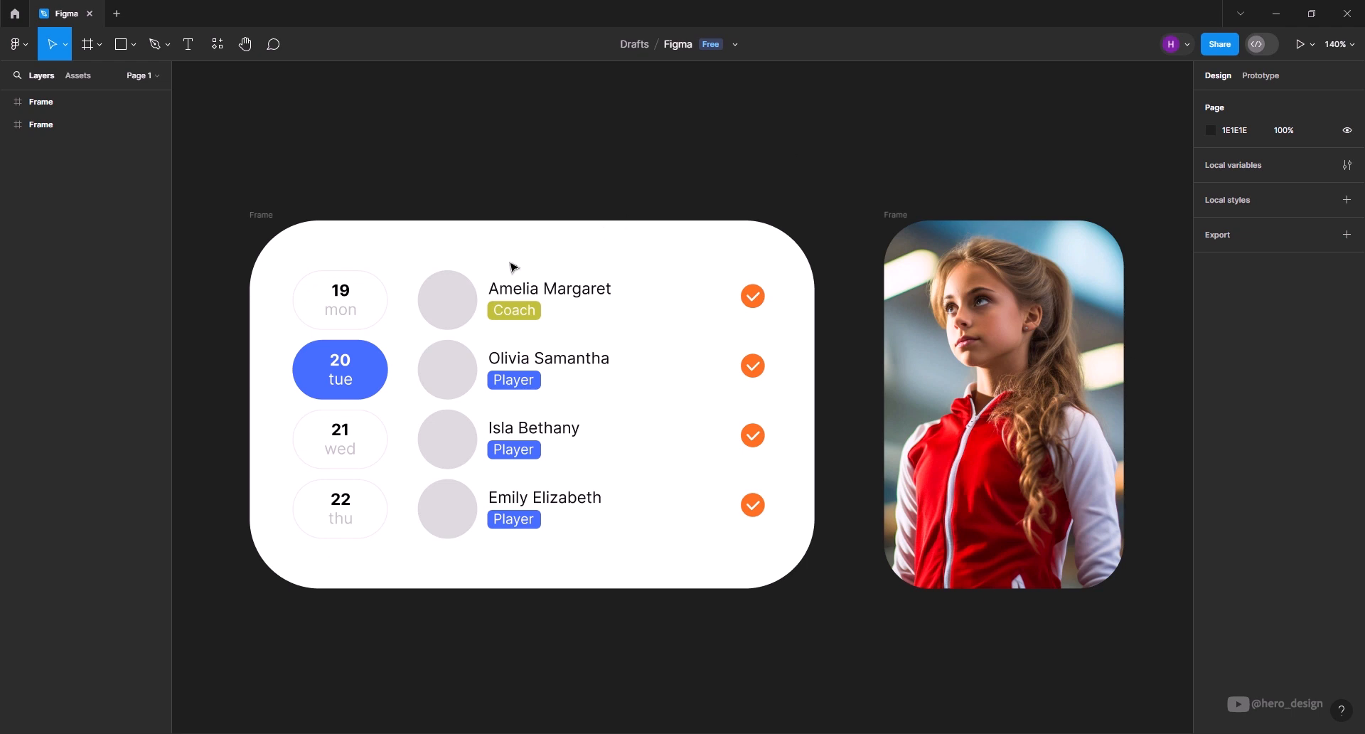
Add a drop shadow effect to the white "19 mon" date pill
left_click(388, 300, "ctrl")
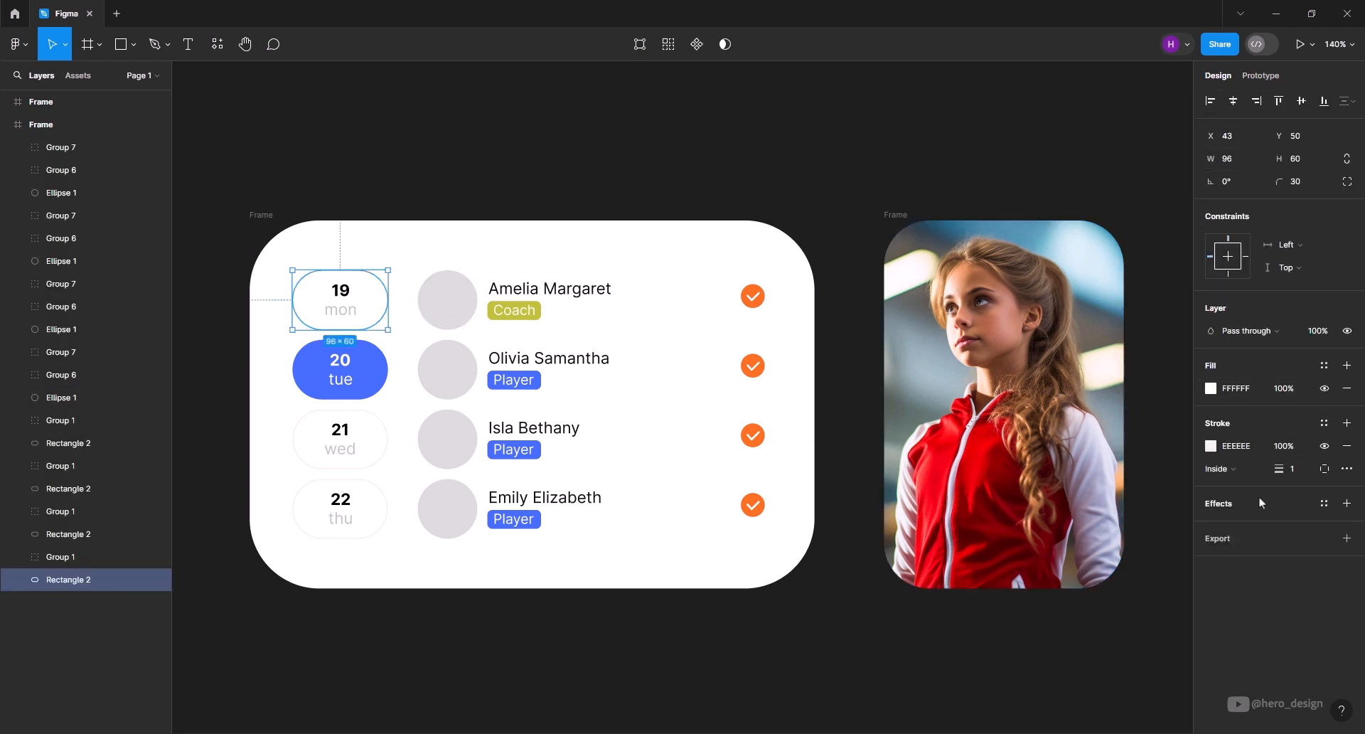
left_click(1347, 503)
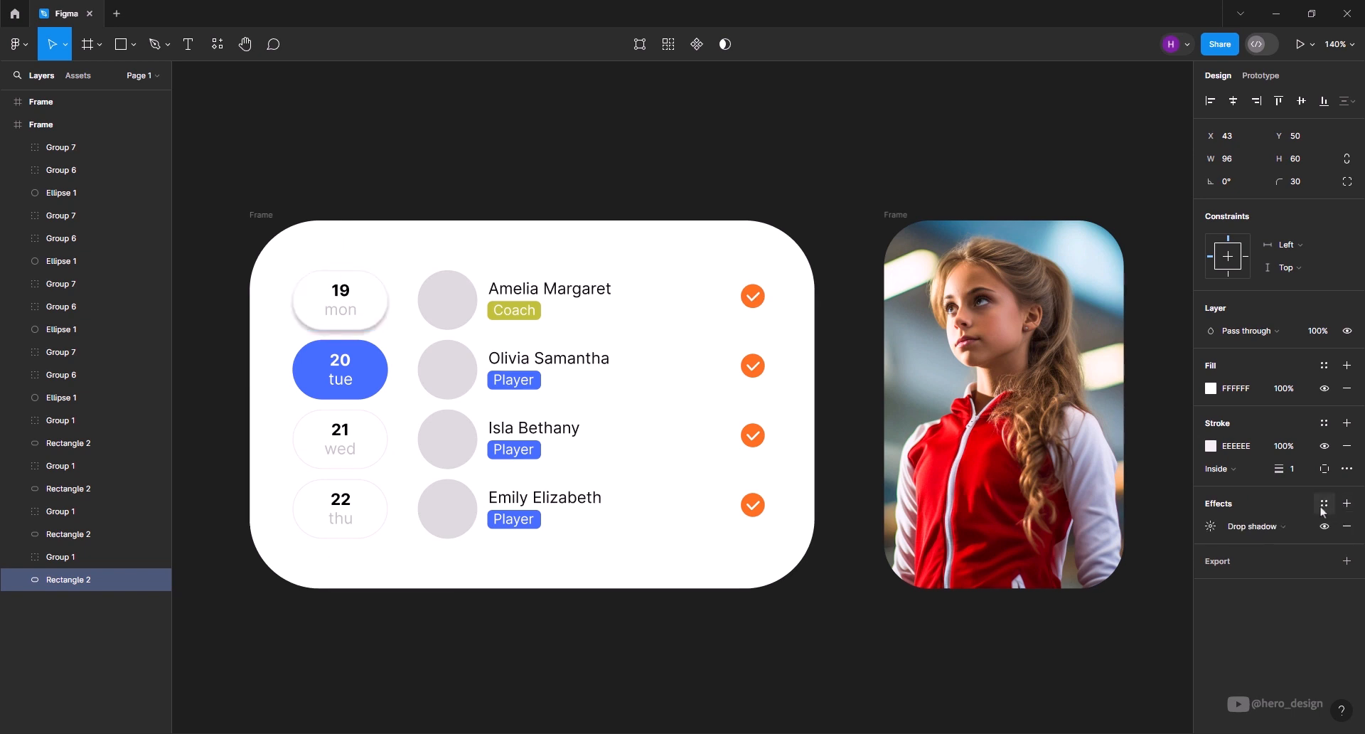
left_click(1295, 526)
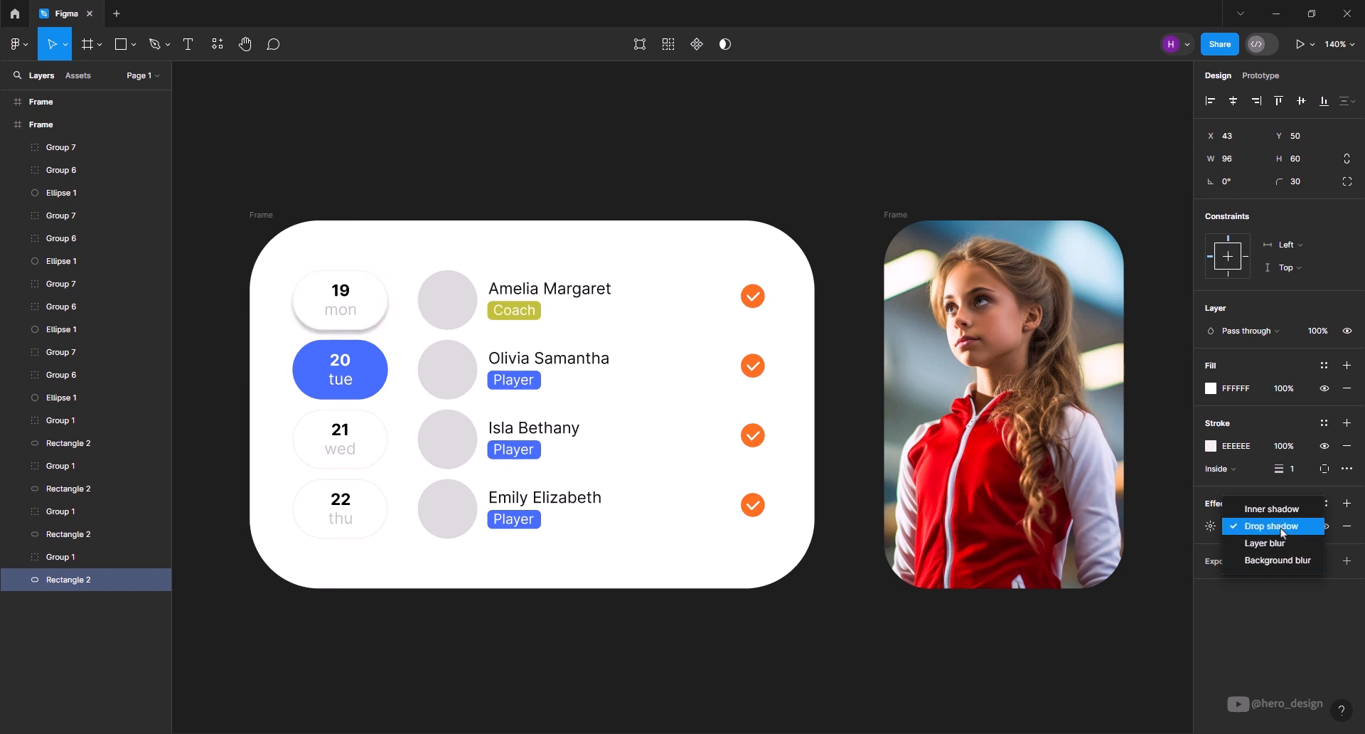
left_click(1282, 532)
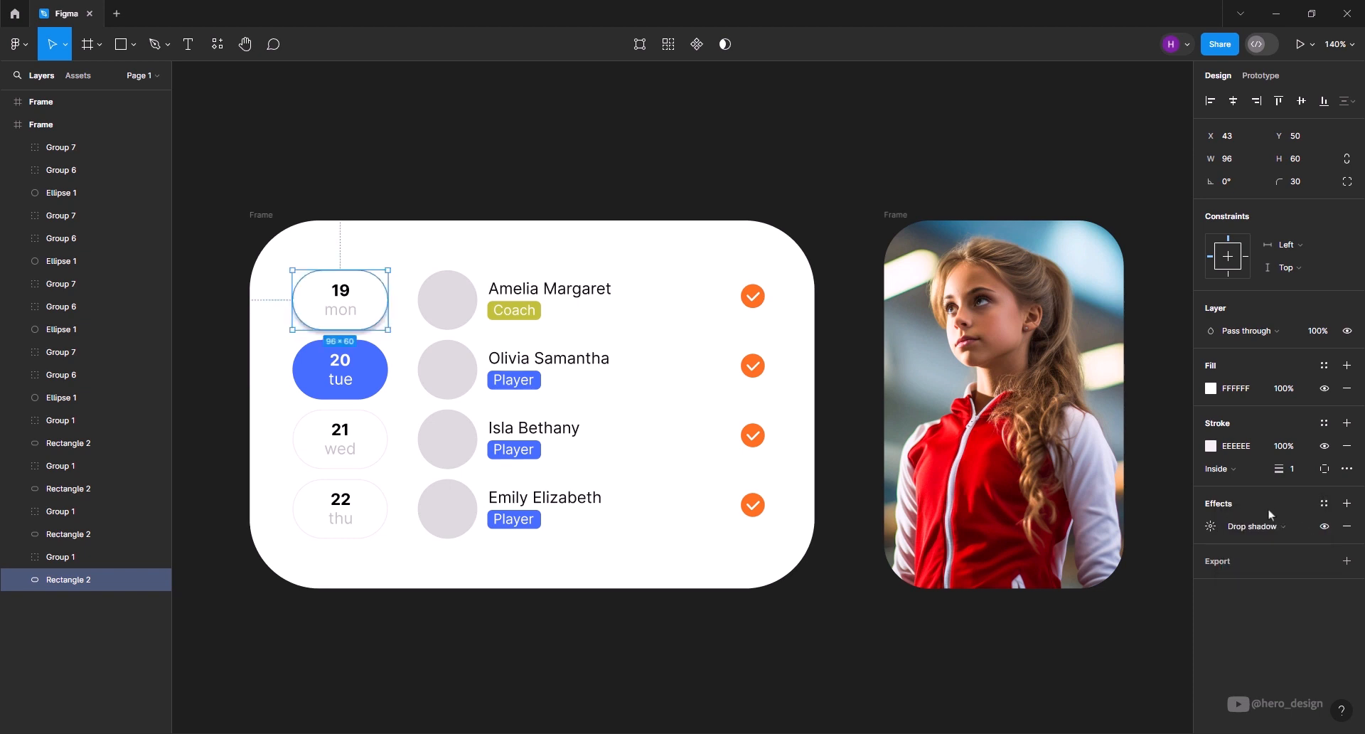
Set the "19 mon" pill's drop shadow to X 8, Y 2, blur 19.4 and spread -1
left_click(1210, 526)
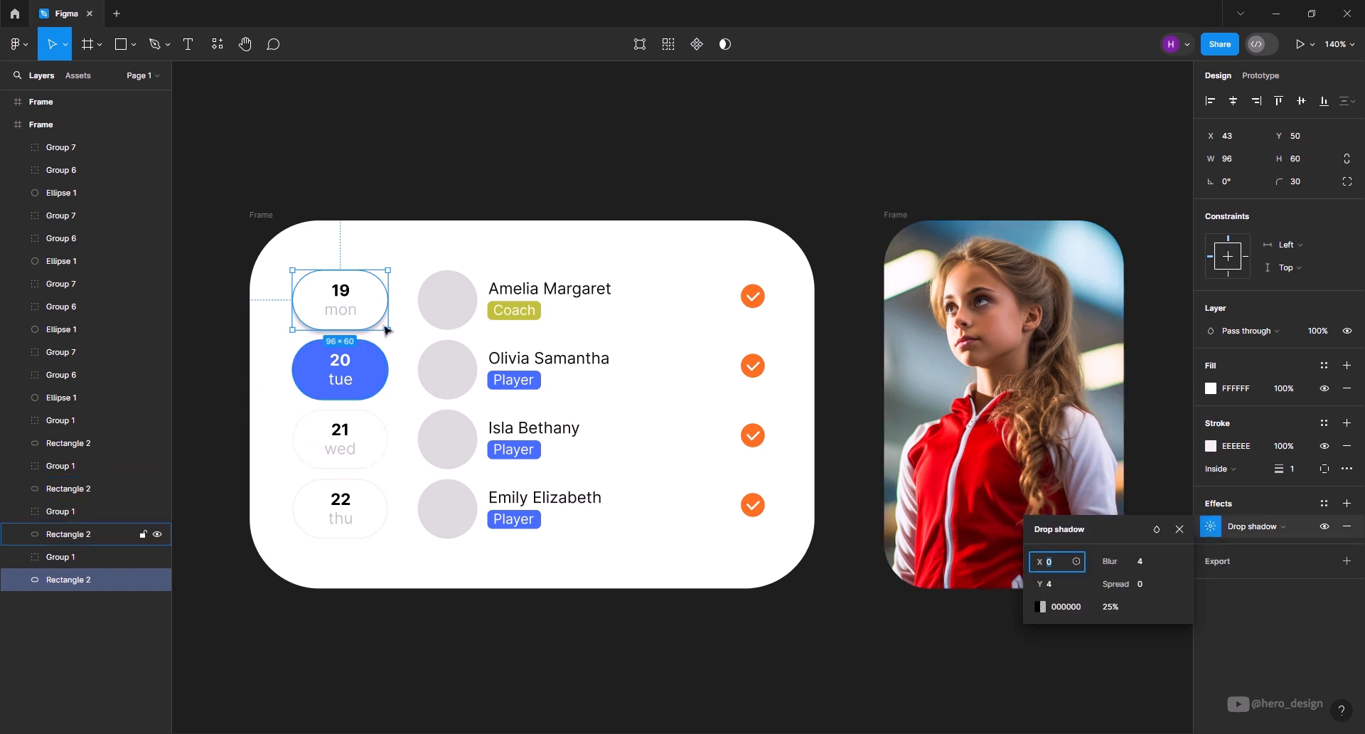
scroll(303, 299, "up", 5)
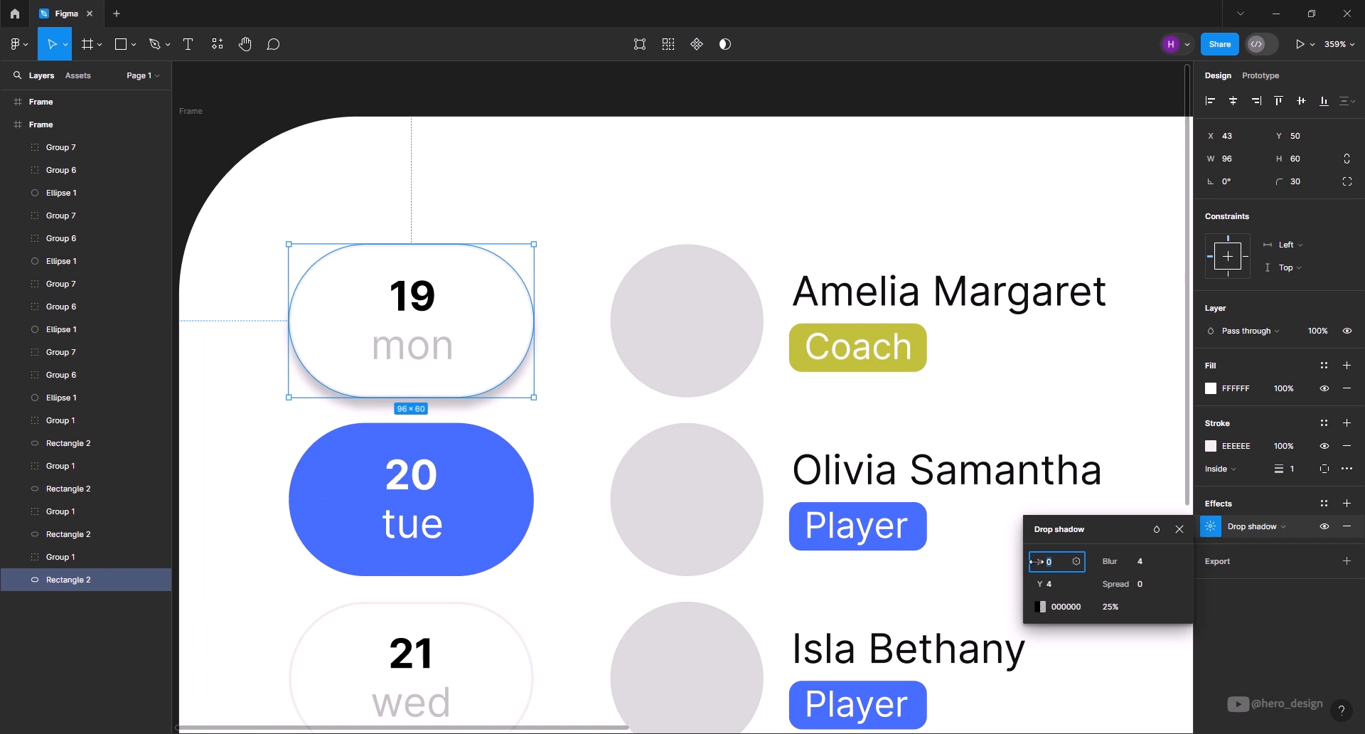
mouse_move(1036, 561)
left_mouse_down()
mouse_move(1055, 584)
mouse_move(1042, 583)
left_mouse_up()
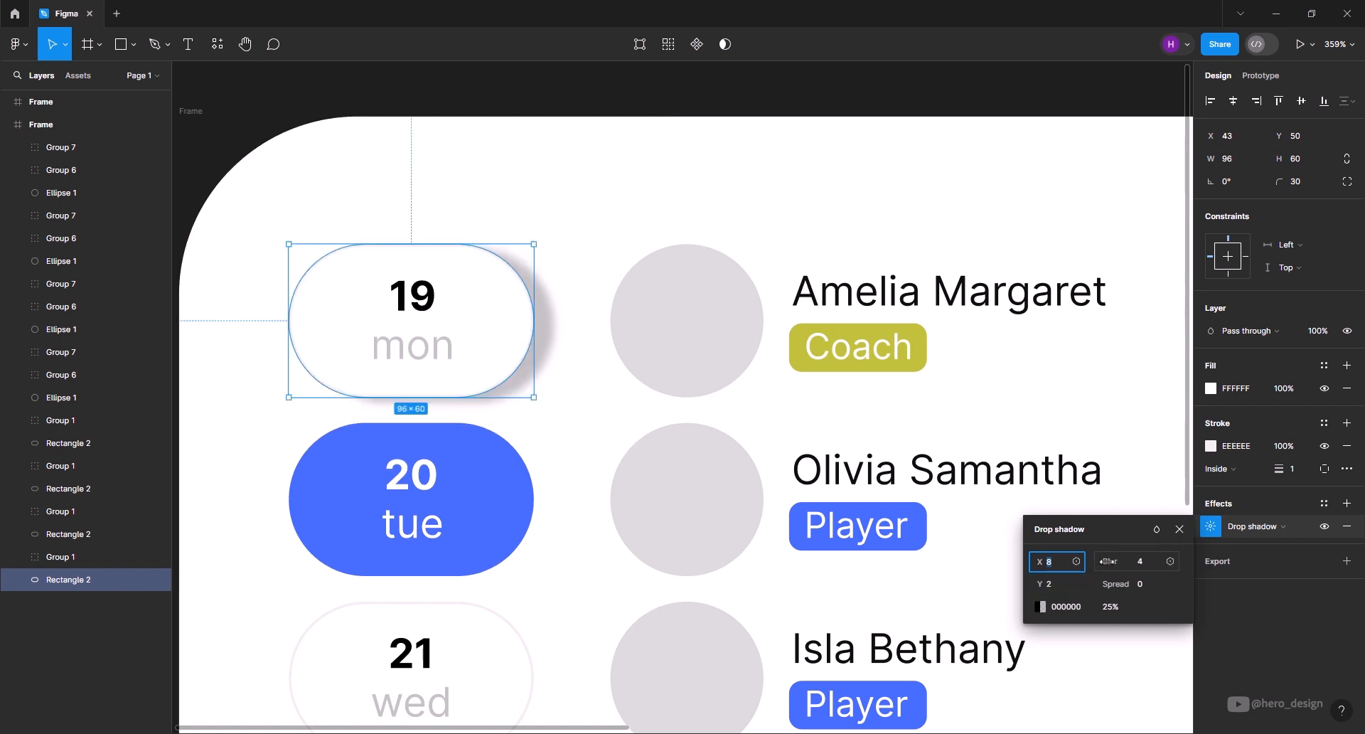
left_click_drag(1107, 561, 1327, 569)
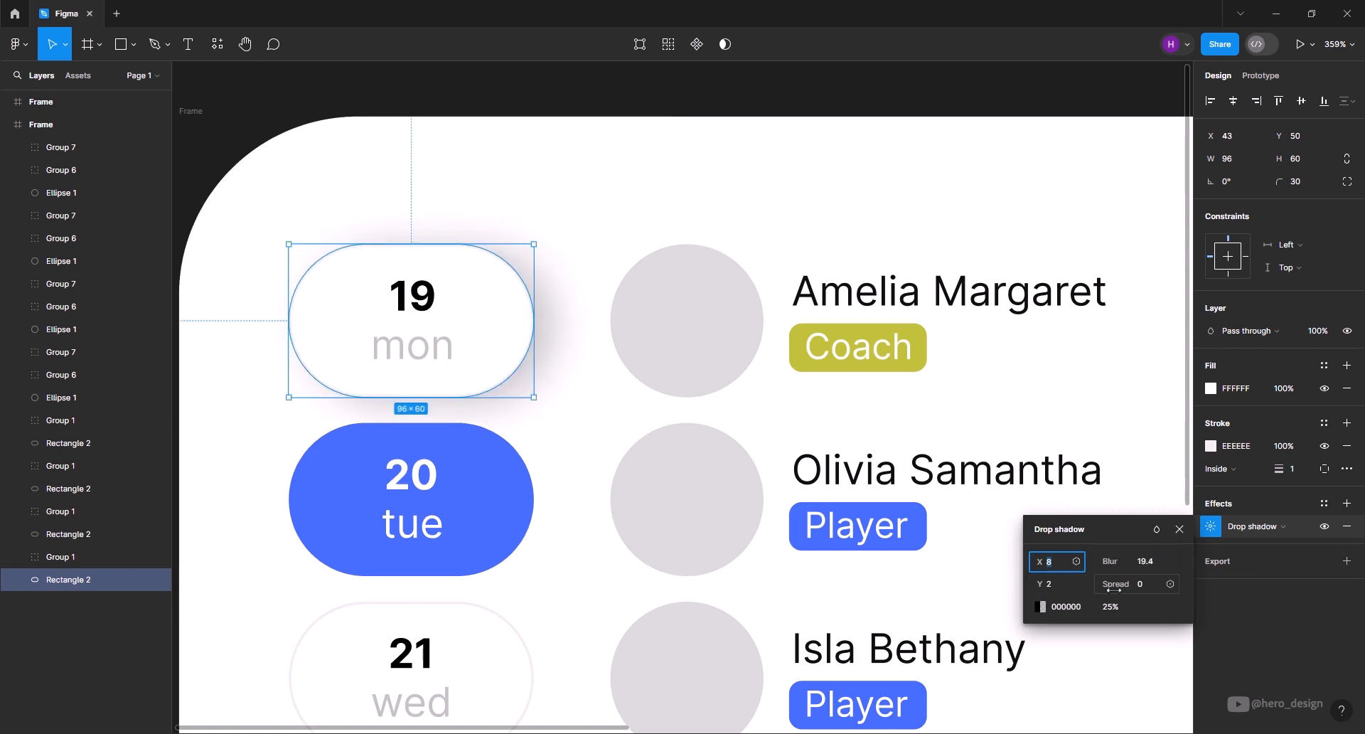
mouse_move(1114, 584)
left_mouse_down()
mouse_move(1189, 582)
mouse_move(1122, 584)
left_mouse_up()
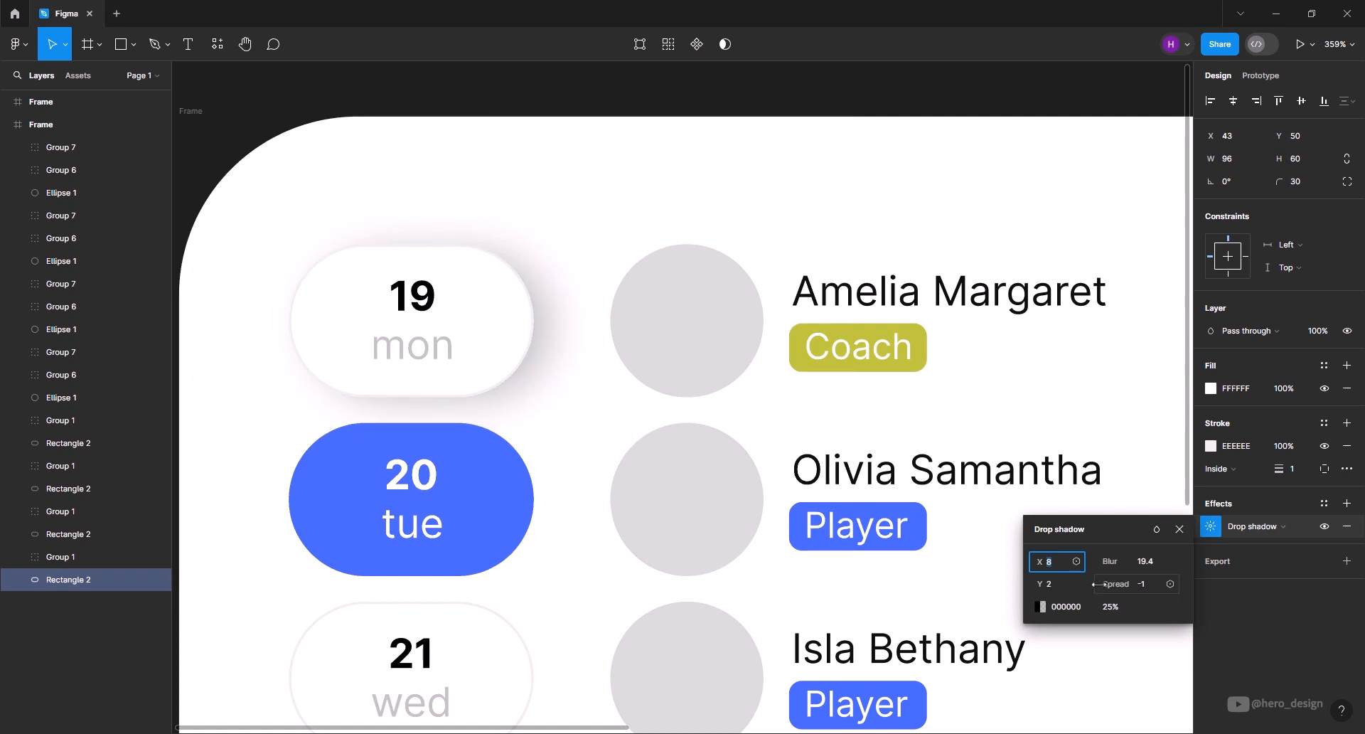
Check the shadow's colour options and remove the drop shadow from the "19 mon" pill
left_click(1042, 607)
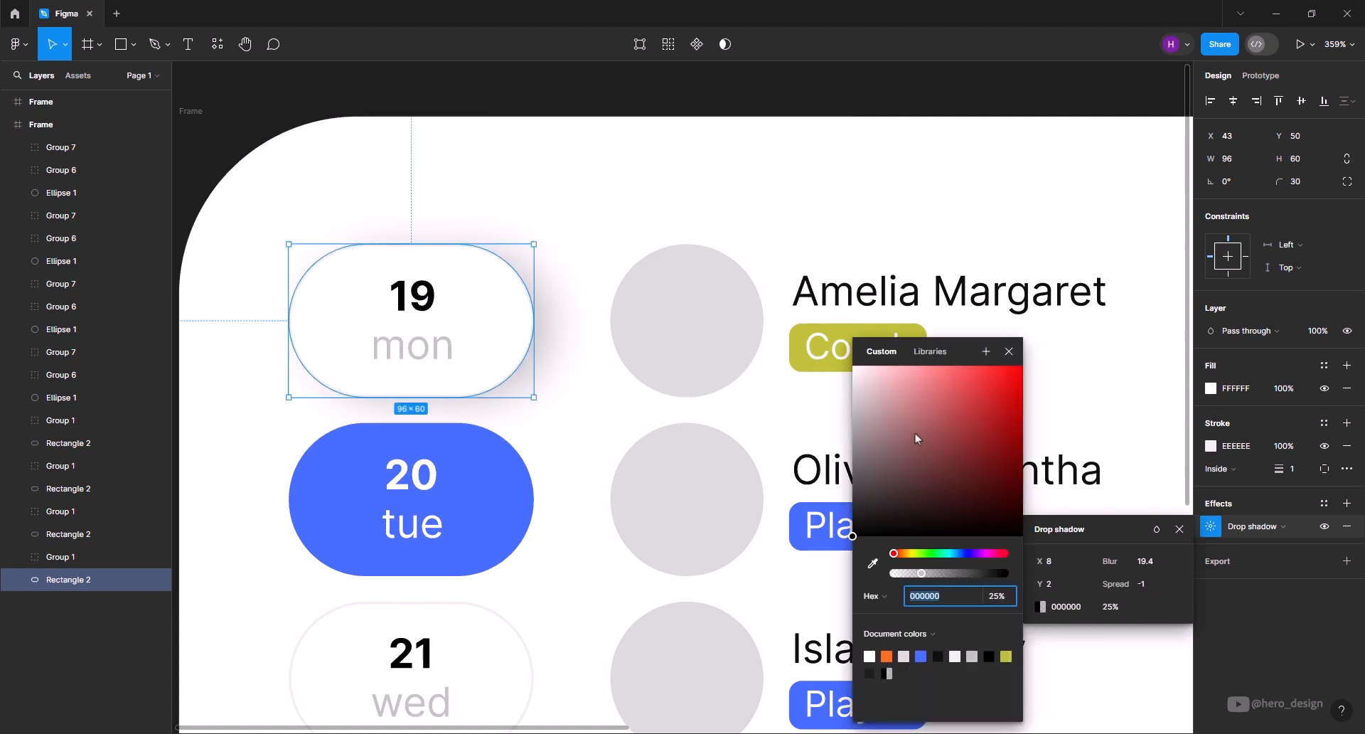
left_click(1154, 611)
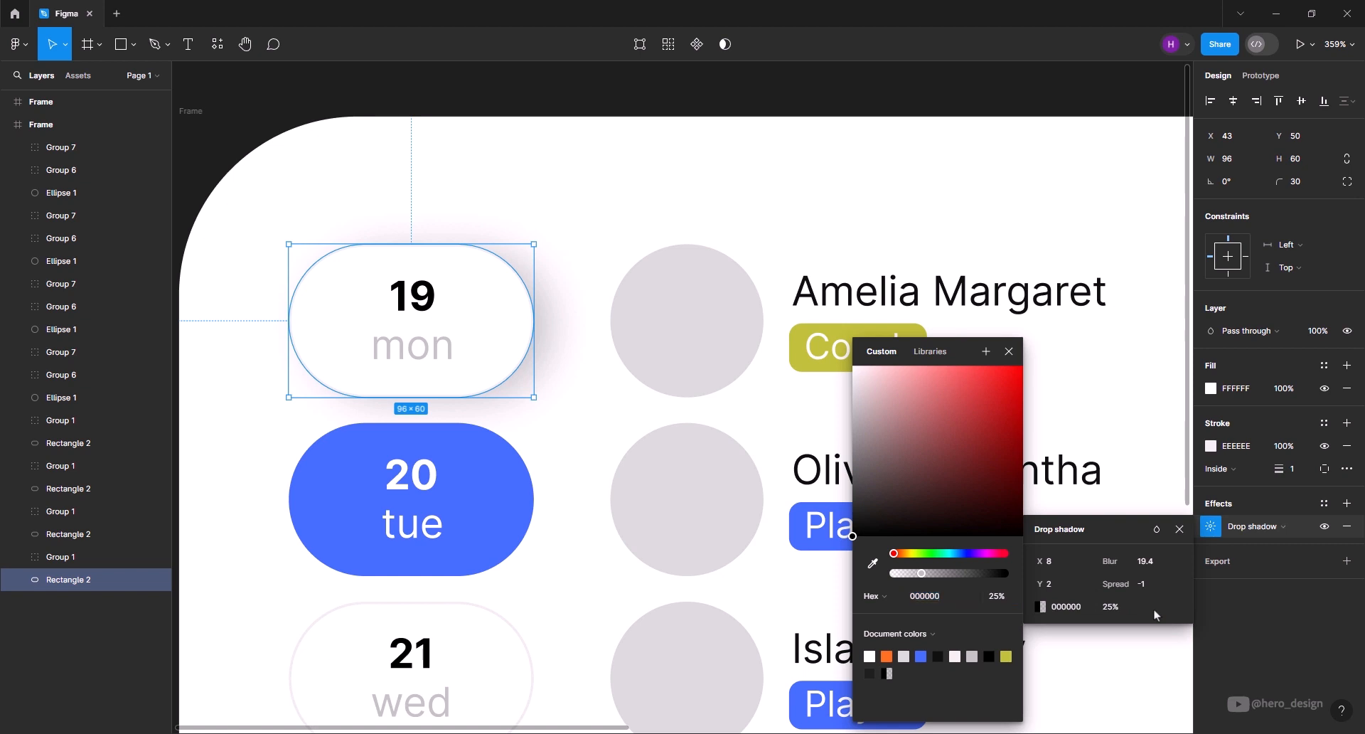
left_click(1179, 529)
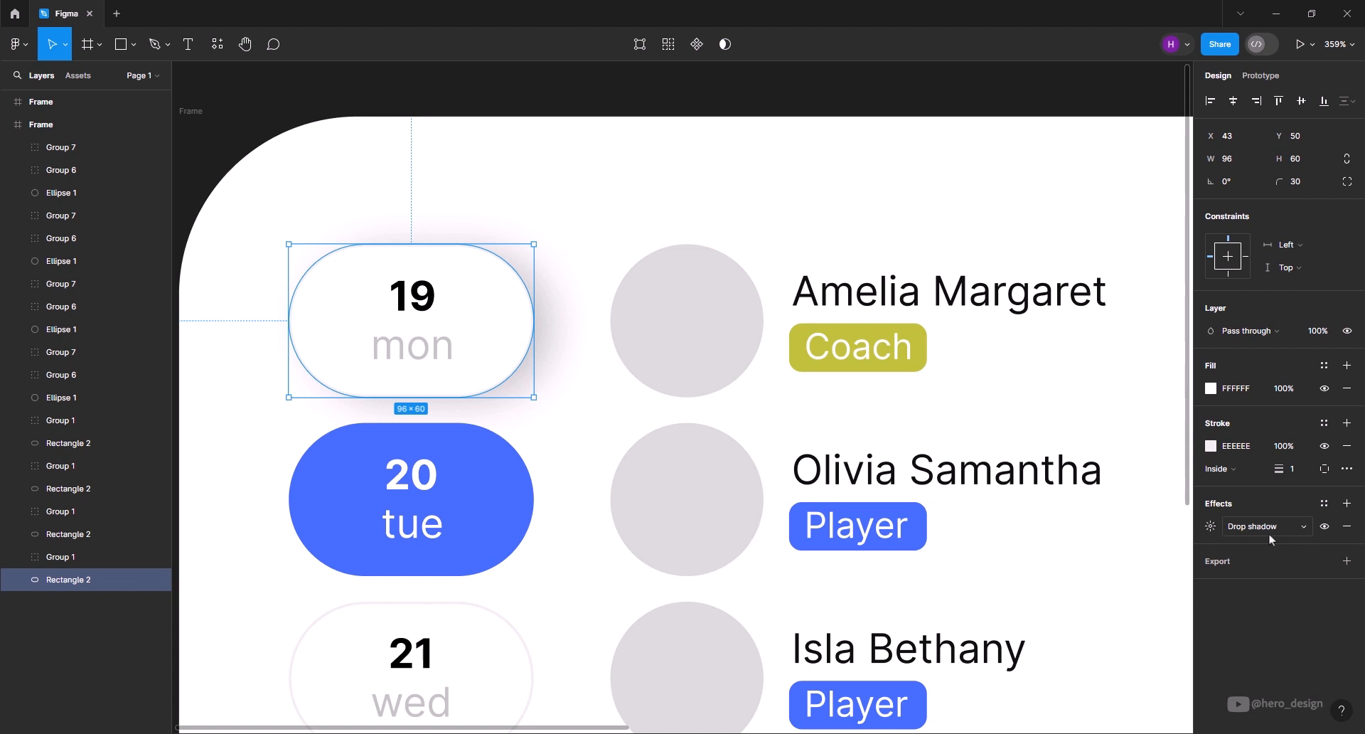
left_click(1346, 526)
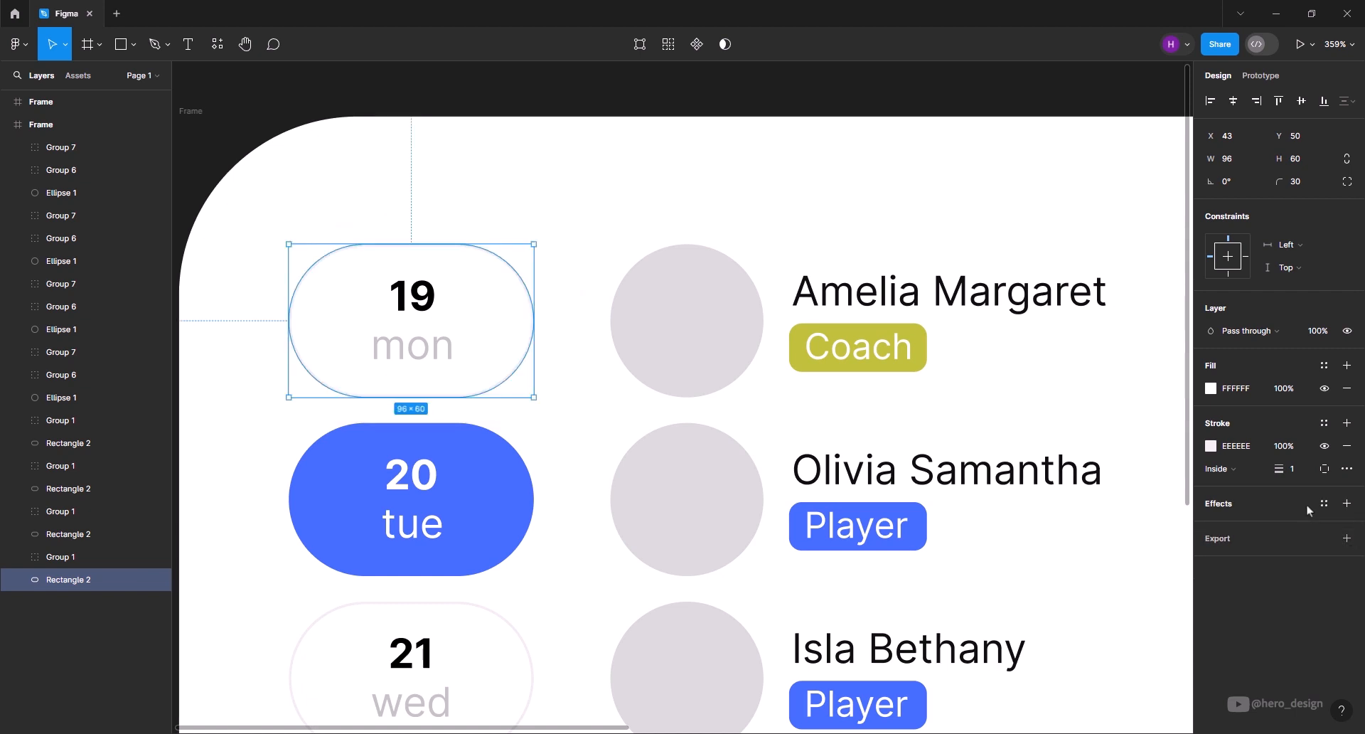
Try an inner shadow with Y 6, blur 9 and spread 5 on the "19 mon" pill, and remove it
left_click(1347, 503)
left_click(1272, 526)
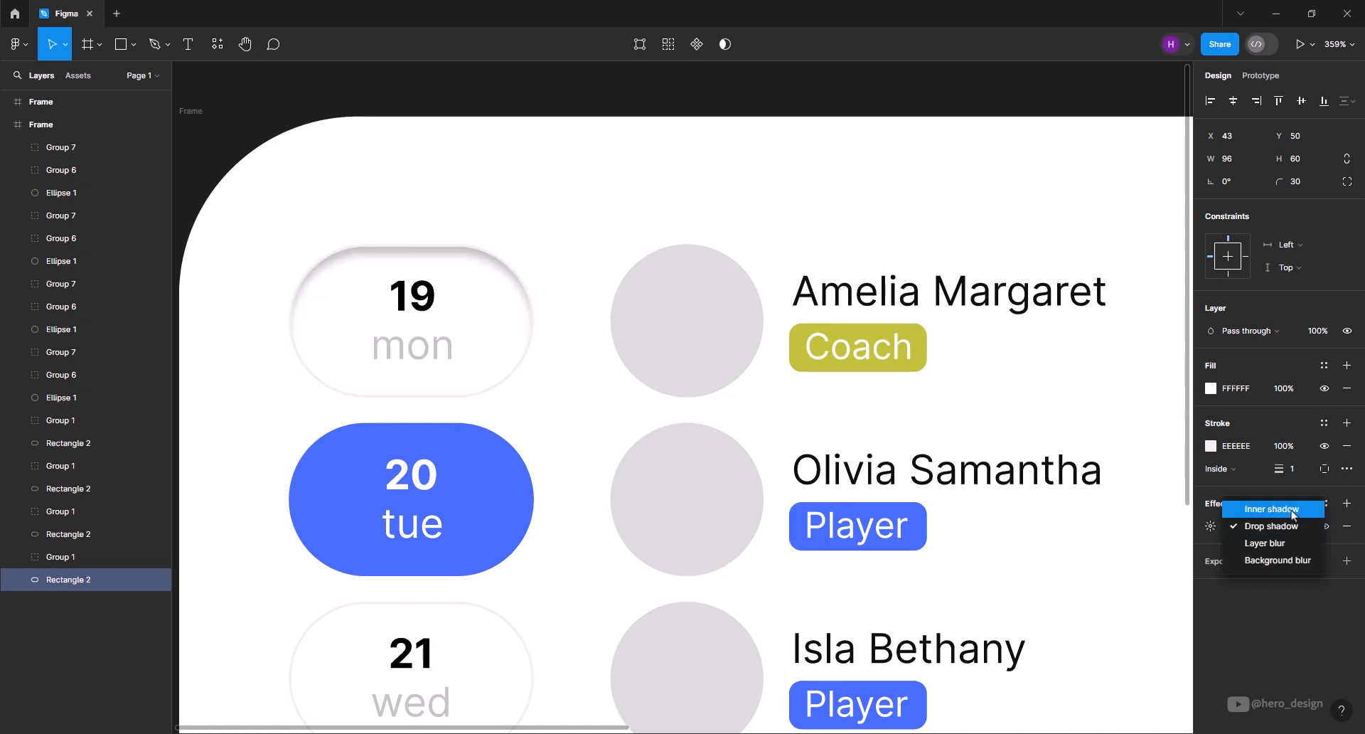
left_click(1290, 509)
left_click(1212, 526)
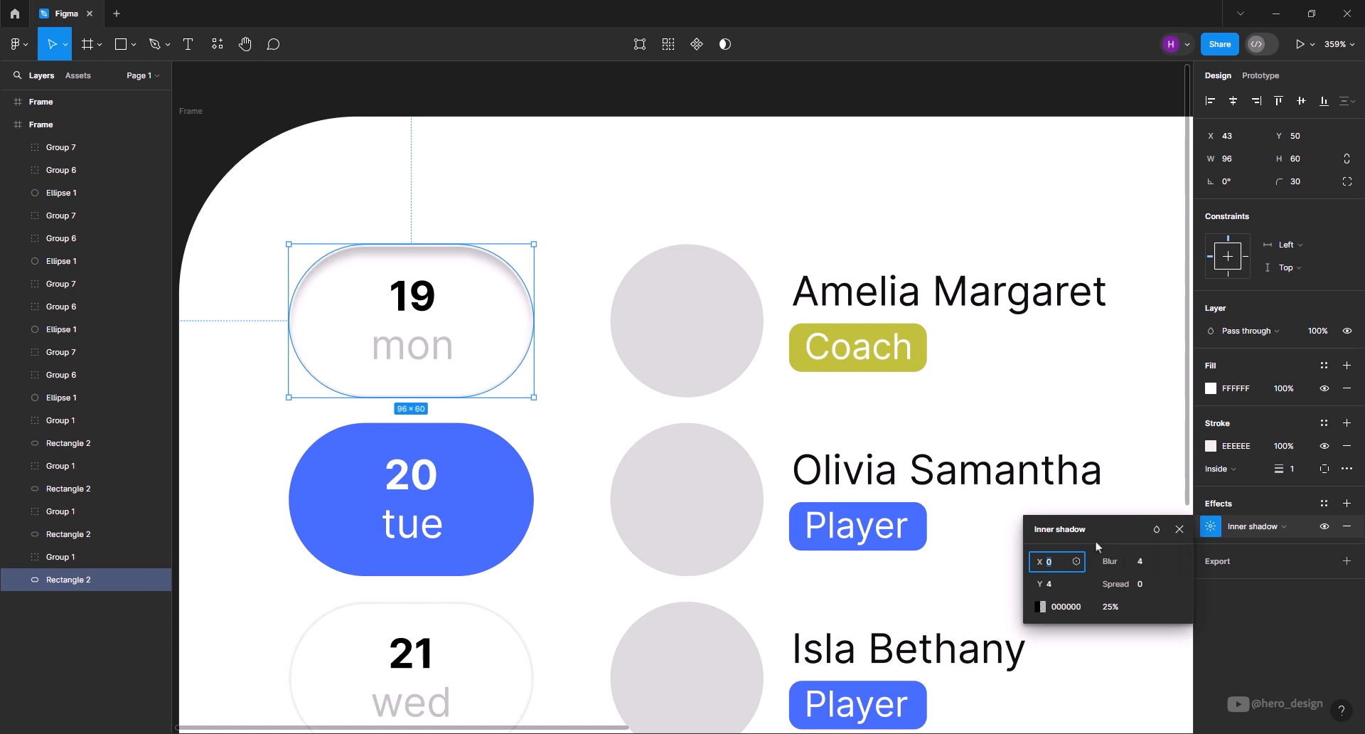
left_click_drag(1039, 564, 1113, 589)
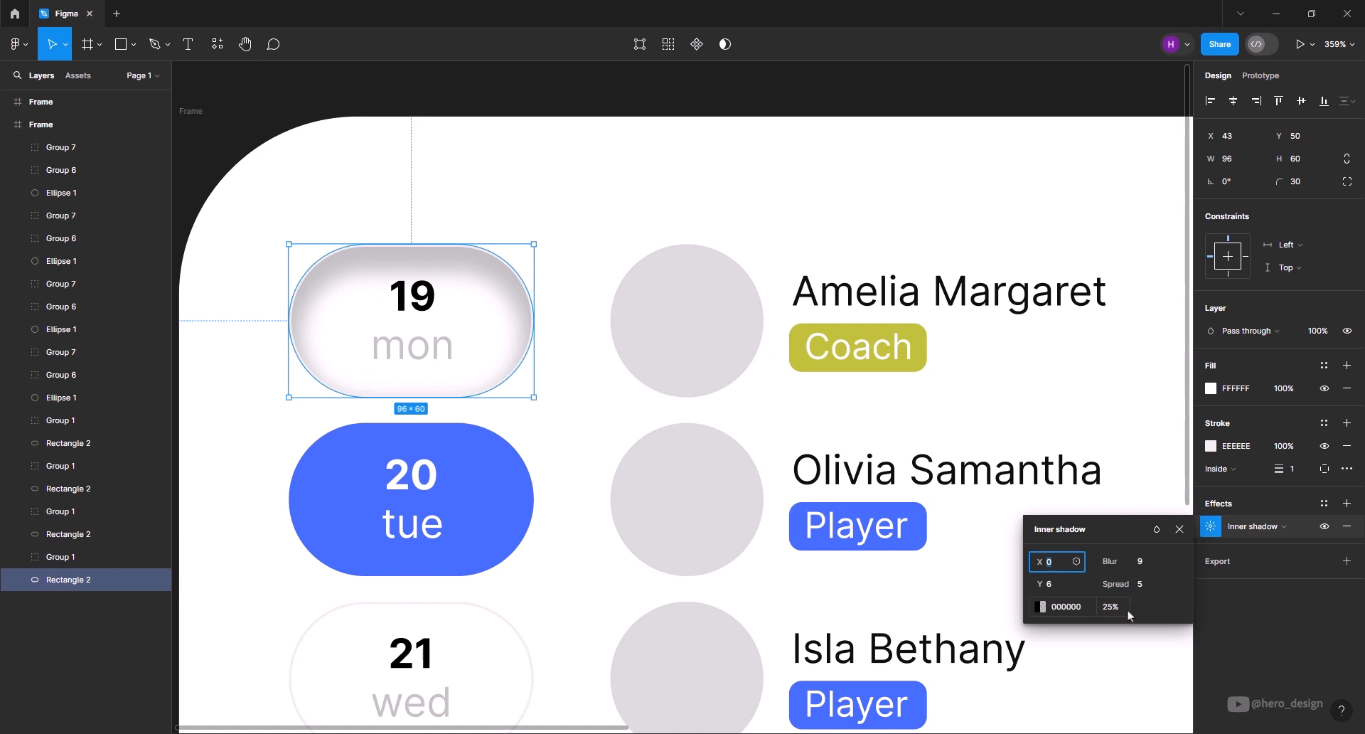
left_click(1346, 526)
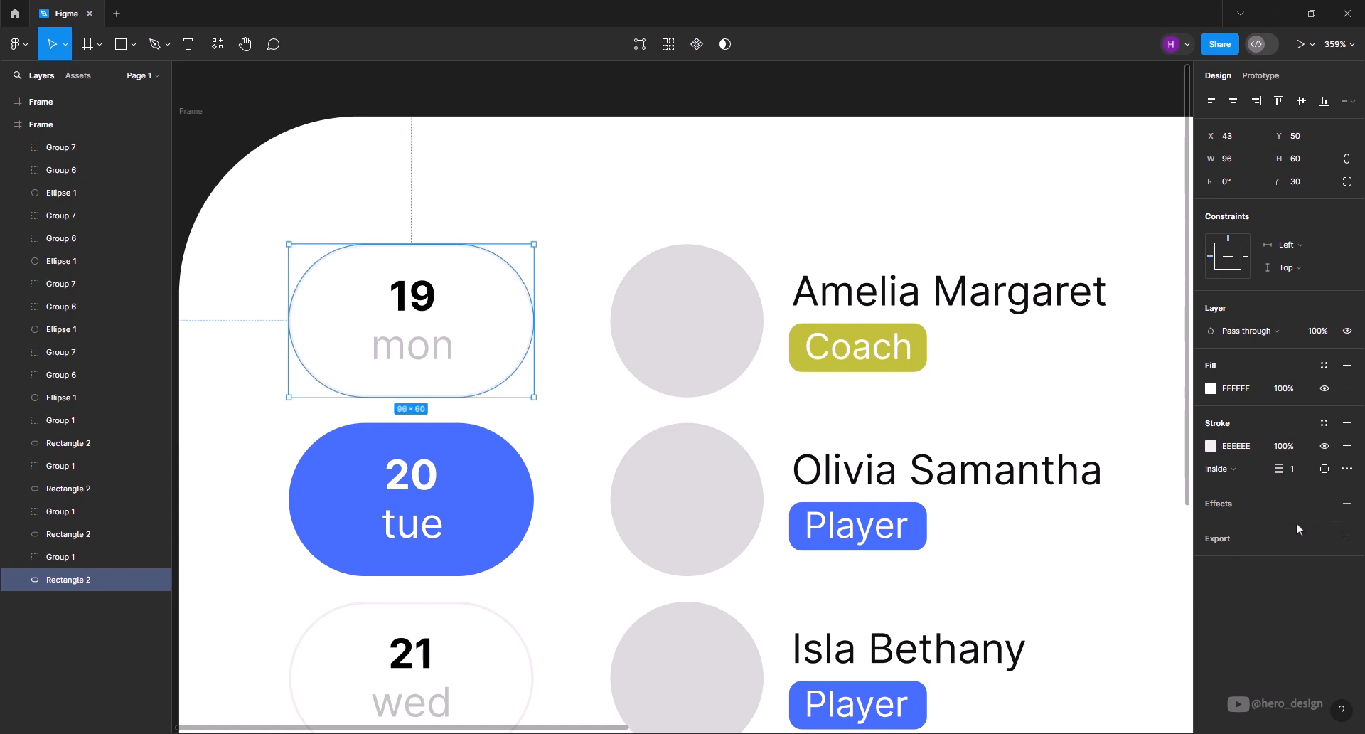
Apply a layer blur effect to the blue "20 tue" date pill
left_click(488, 492)
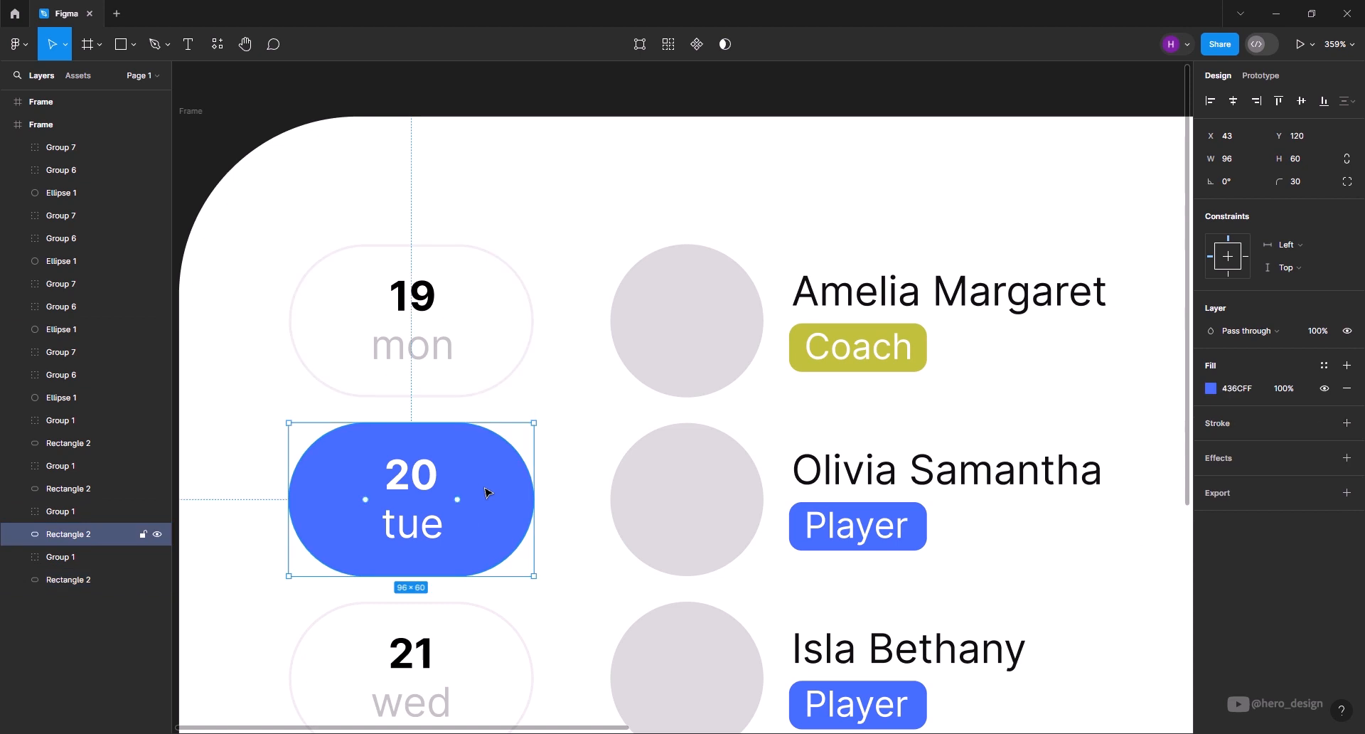
left_click(1346, 458)
left_click(1260, 480)
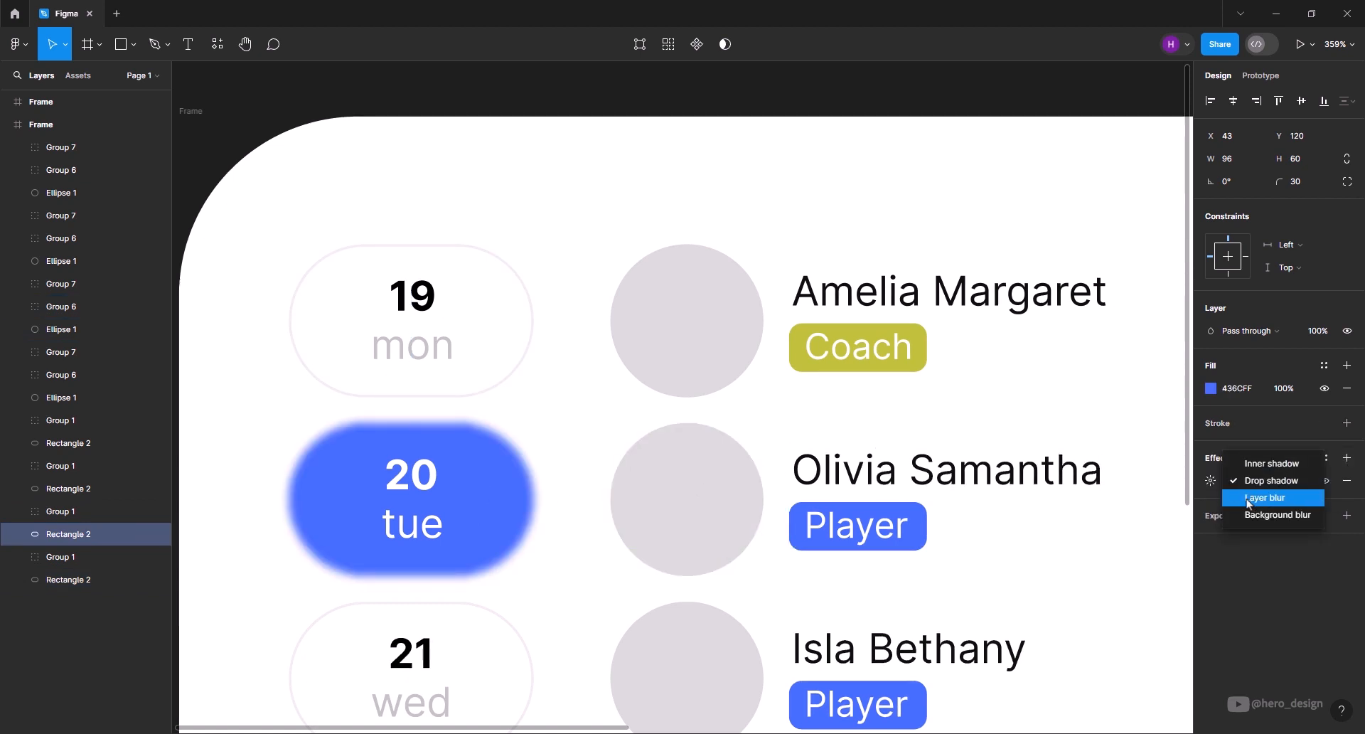
left_click(1289, 498)
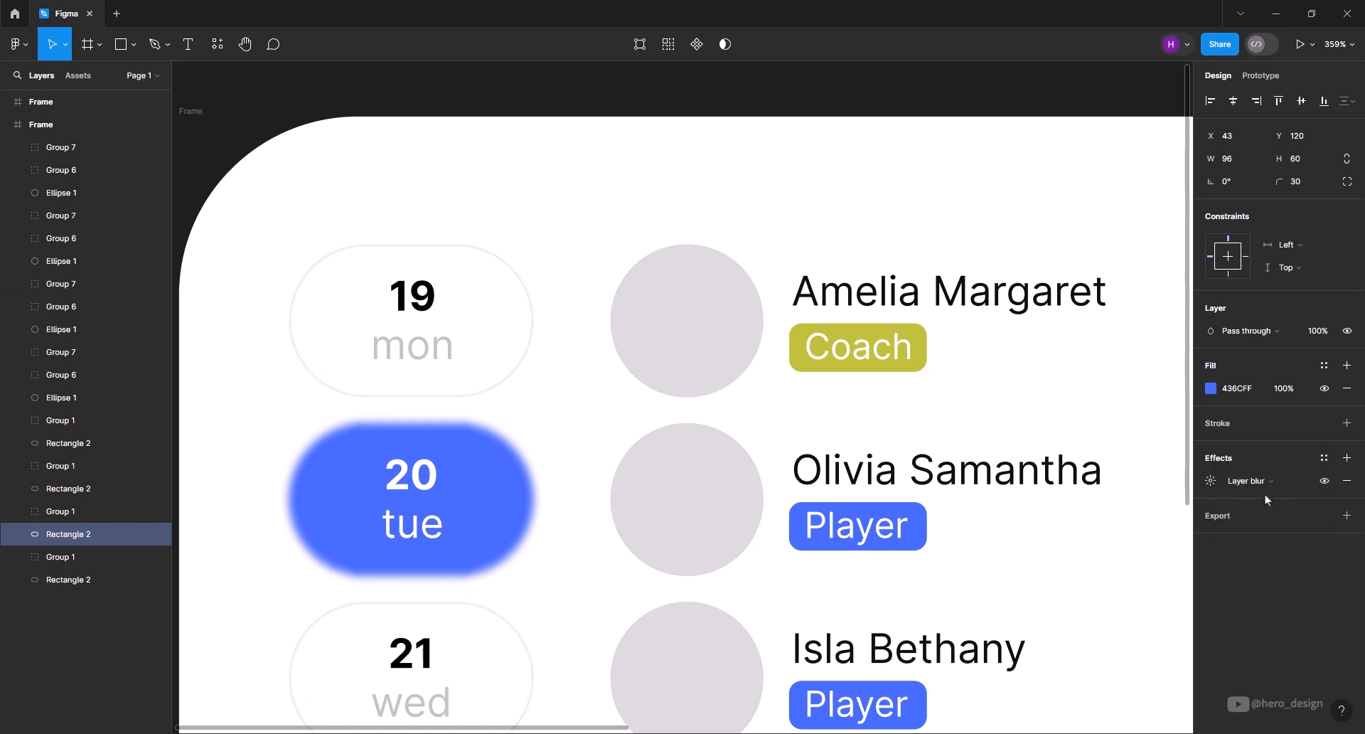
Try a stronger layer blur of about 16.6 on the "20 tue" pill, and remove the effect
left_click(1206, 482)
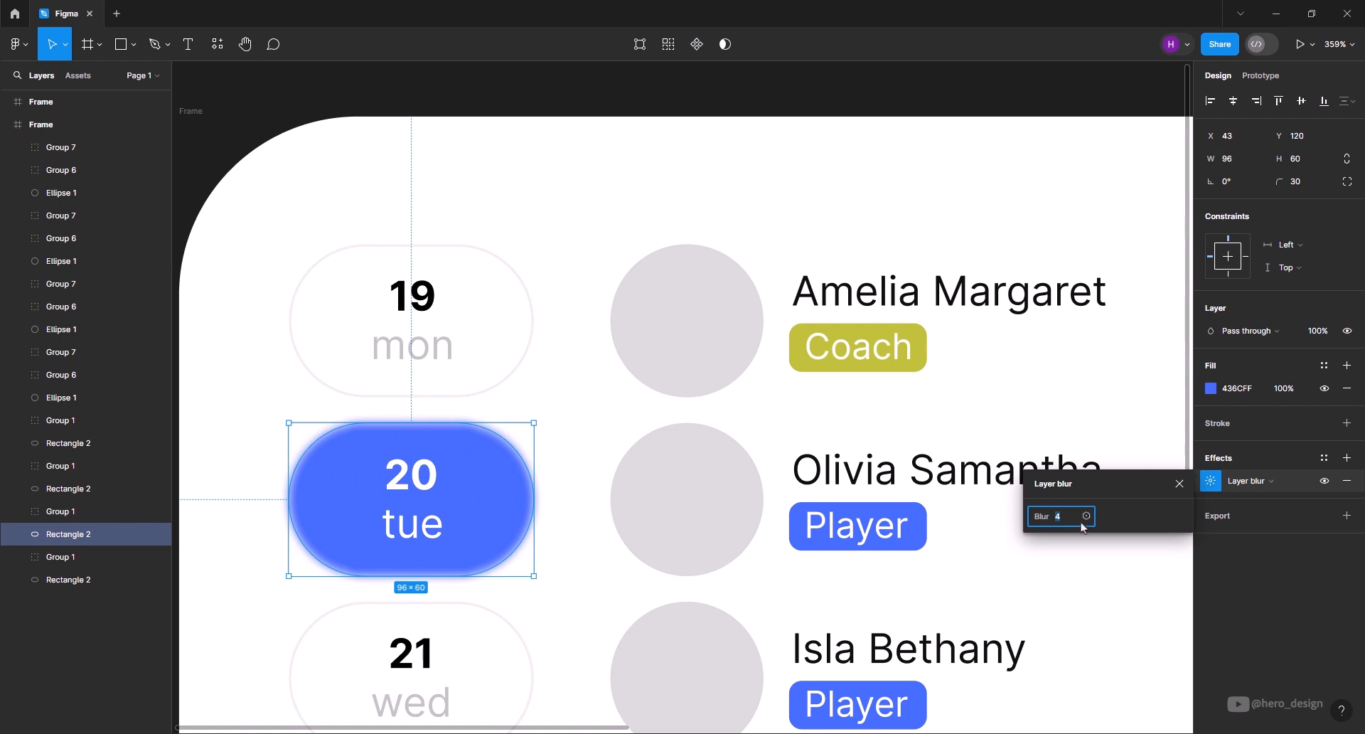
left_click_drag(1043, 520, 1042, 520)
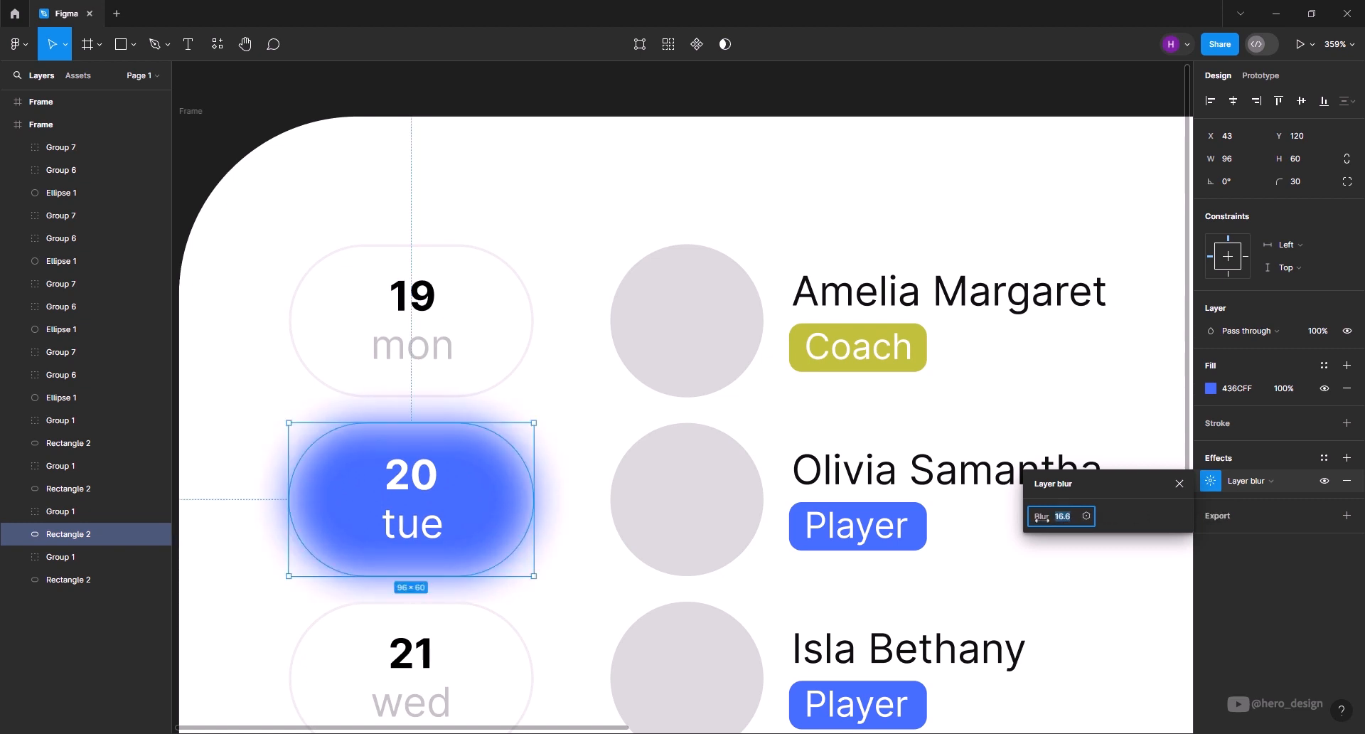
left_click_drag(1042, 518, 1080, 518)
left_click(1346, 482)
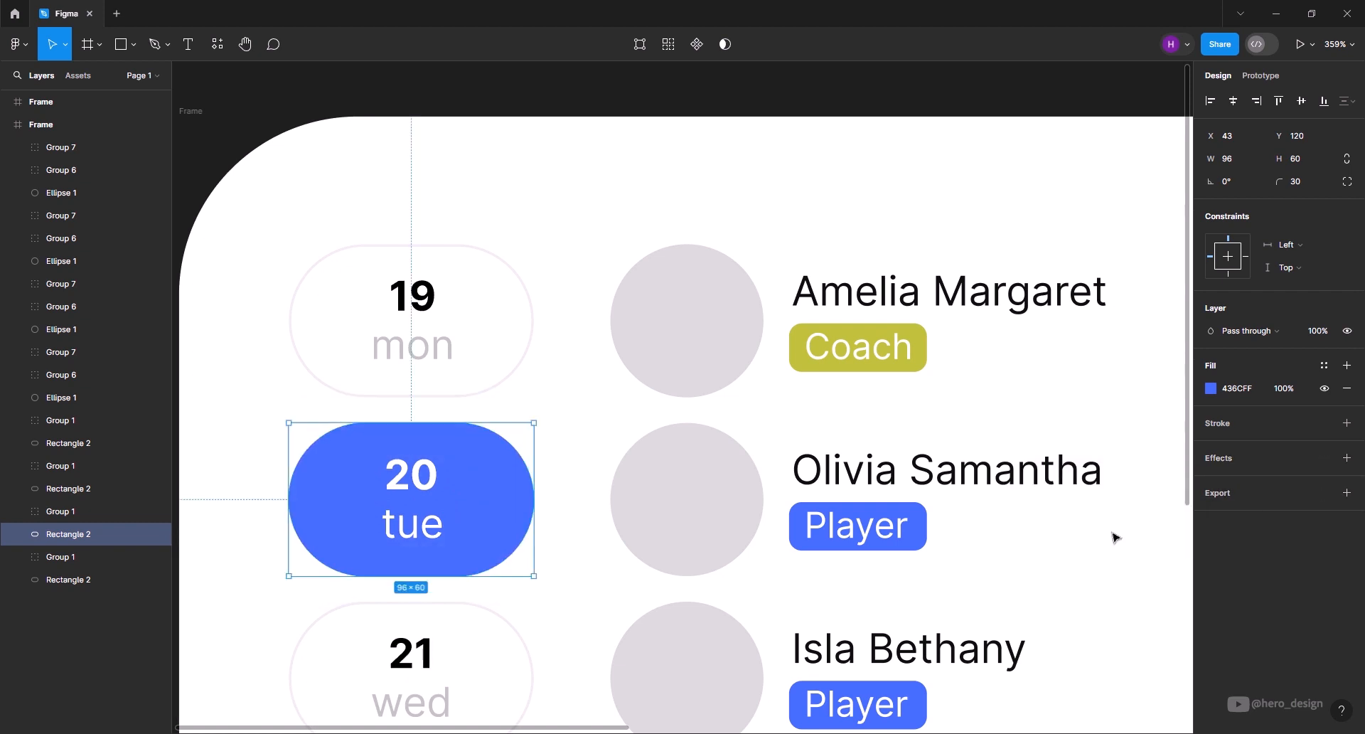
Draw a rectangle about 199 × 67 across the lower part of the portrait photo in its frame
scroll(524, 408, "down", 10)
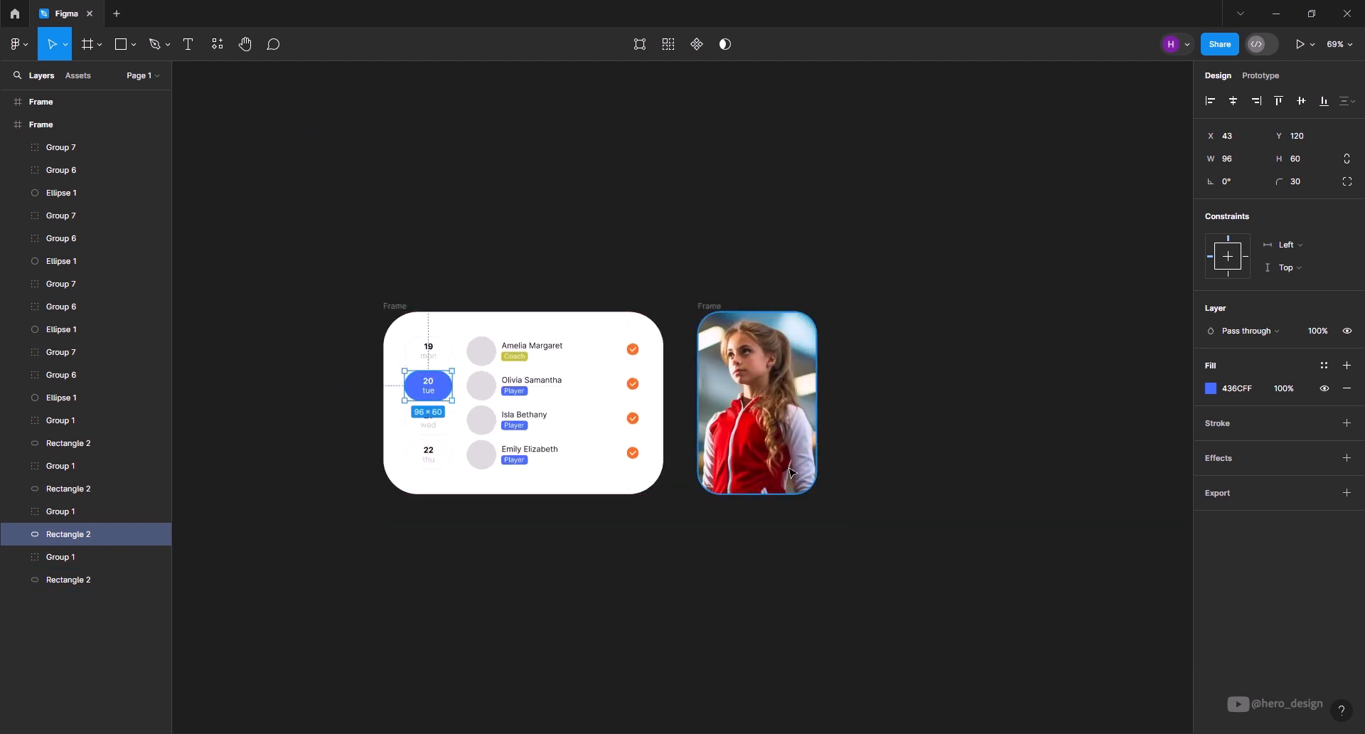
scroll(775, 388, "up", 5)
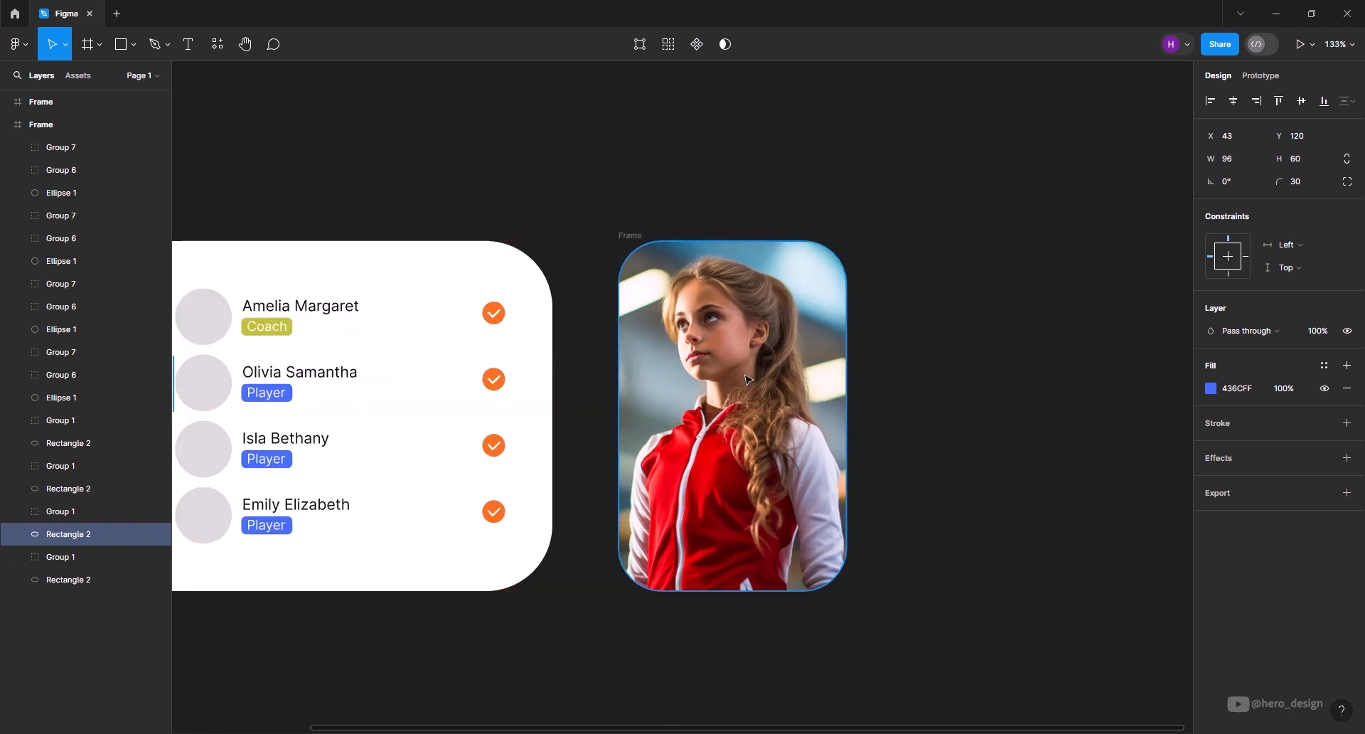
scroll(735, 452, "up", 3)
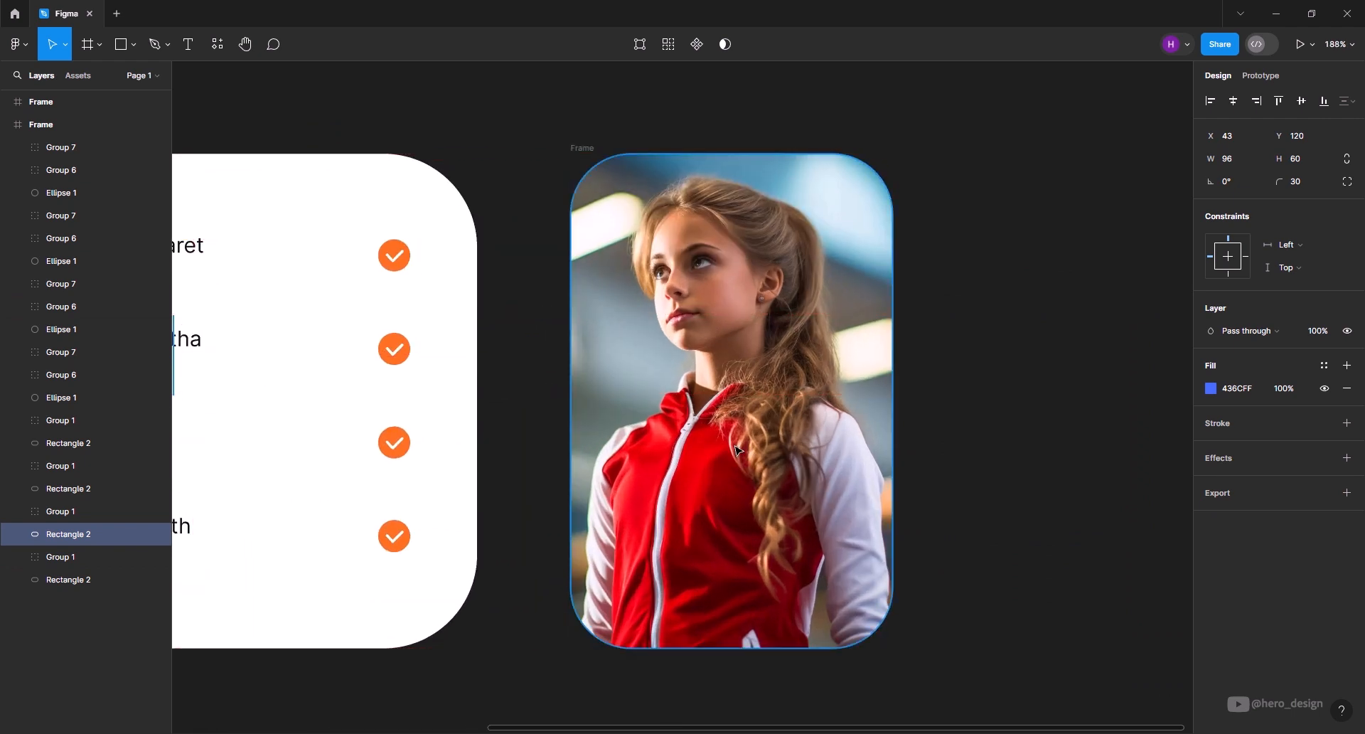
left_click(130, 53)
left_click(117, 80)
scroll(734, 605, "up", 2)
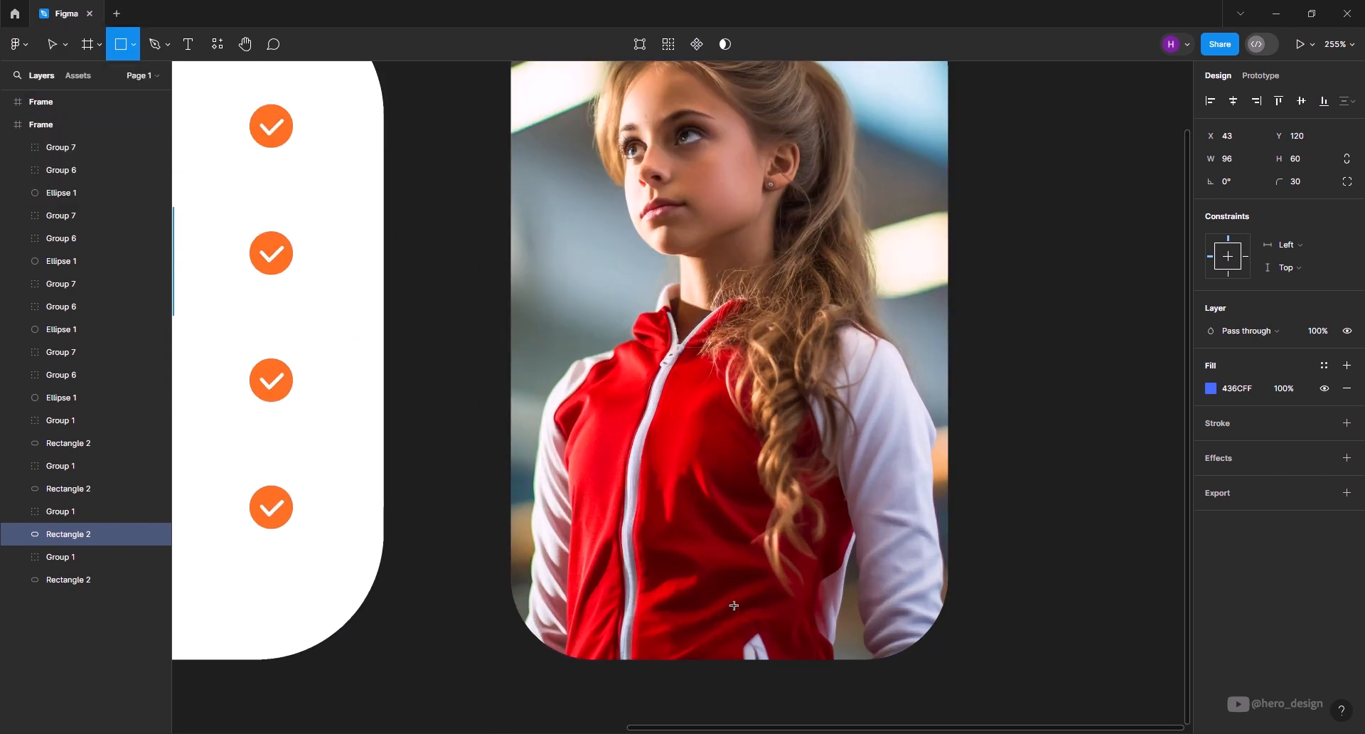
left_click_drag(552, 496, 653, 584)
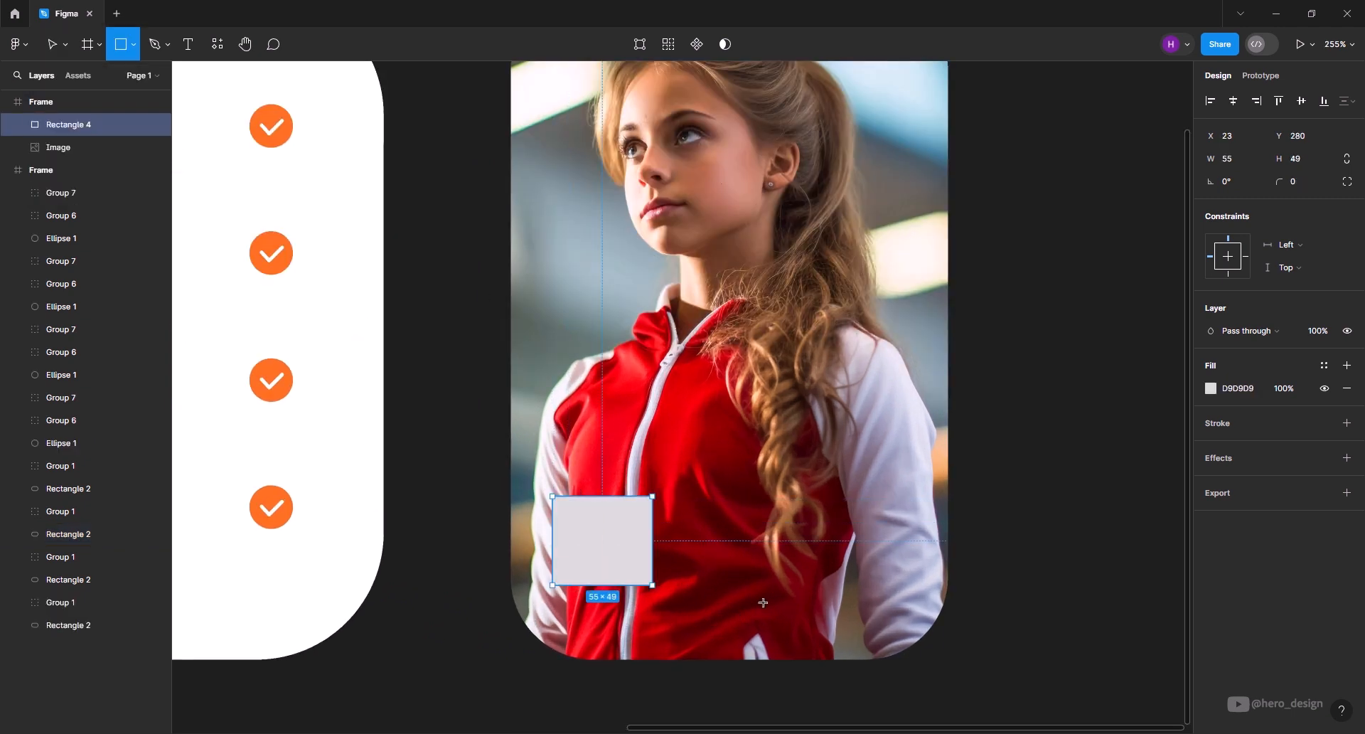
mouse_move(763, 602)
left_mouse_down()
mouse_move(914, 605)
mouse_move(914, 617)
left_mouse_up()
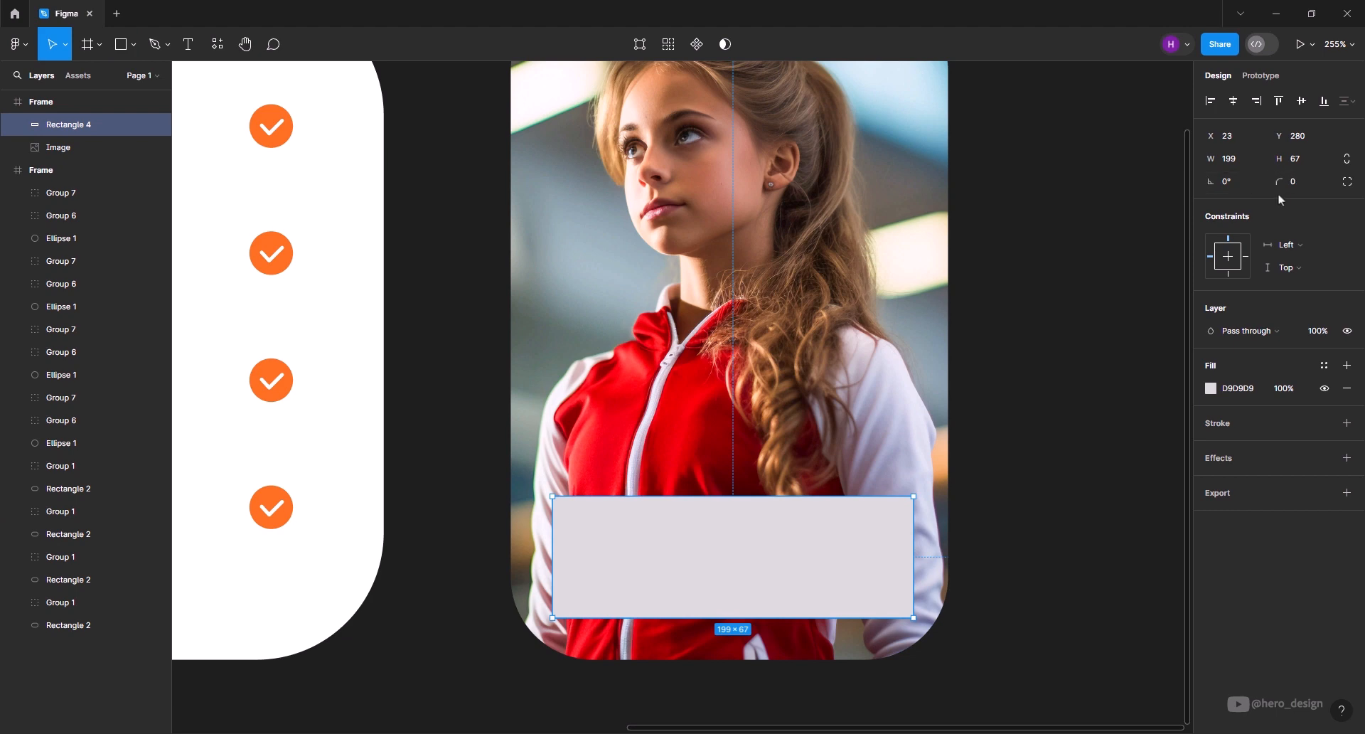
Round the rectangle's corners to a radius of 19 and move it to X 21, Y 278
left_click_drag(1280, 183, 185, 224)
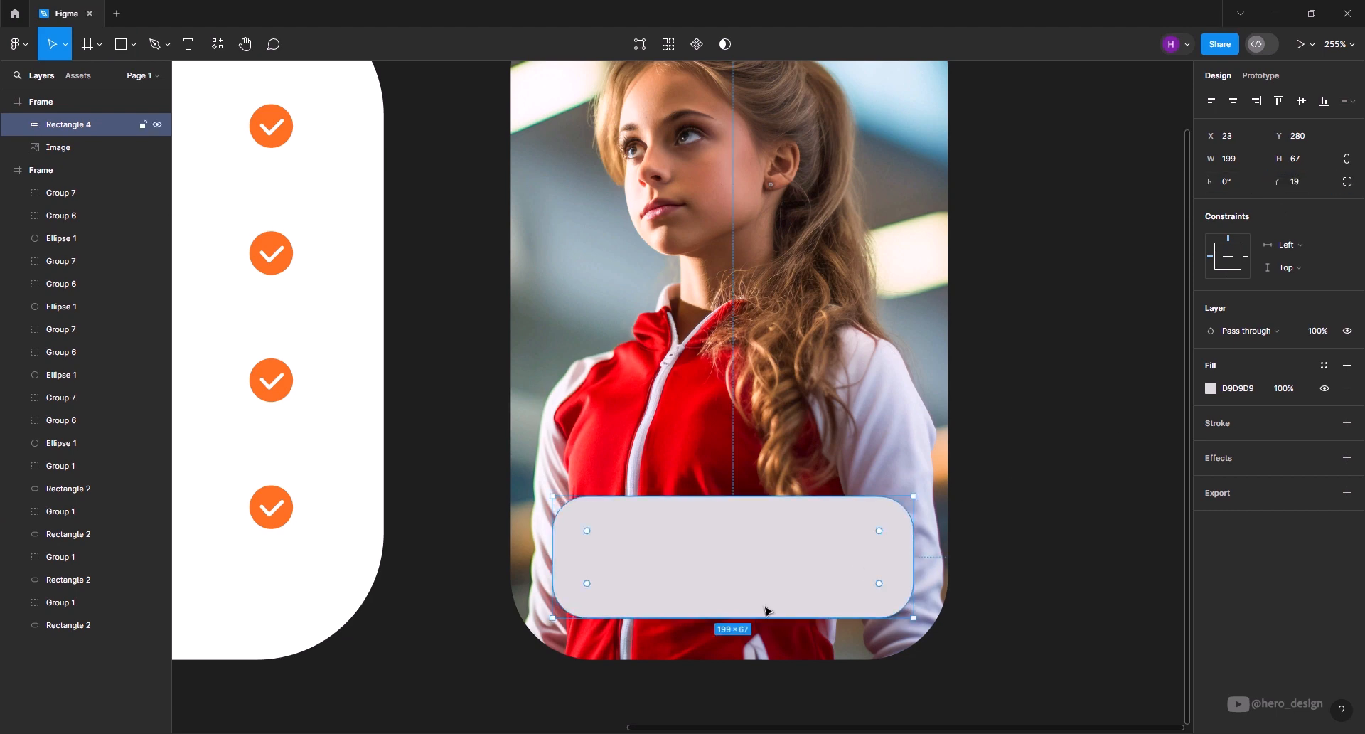
scroll(759, 604, "up", 2)
mouse_move(723, 539)
left_mouse_down()
mouse_move(745, 532)
mouse_move(720, 537)
left_mouse_up()
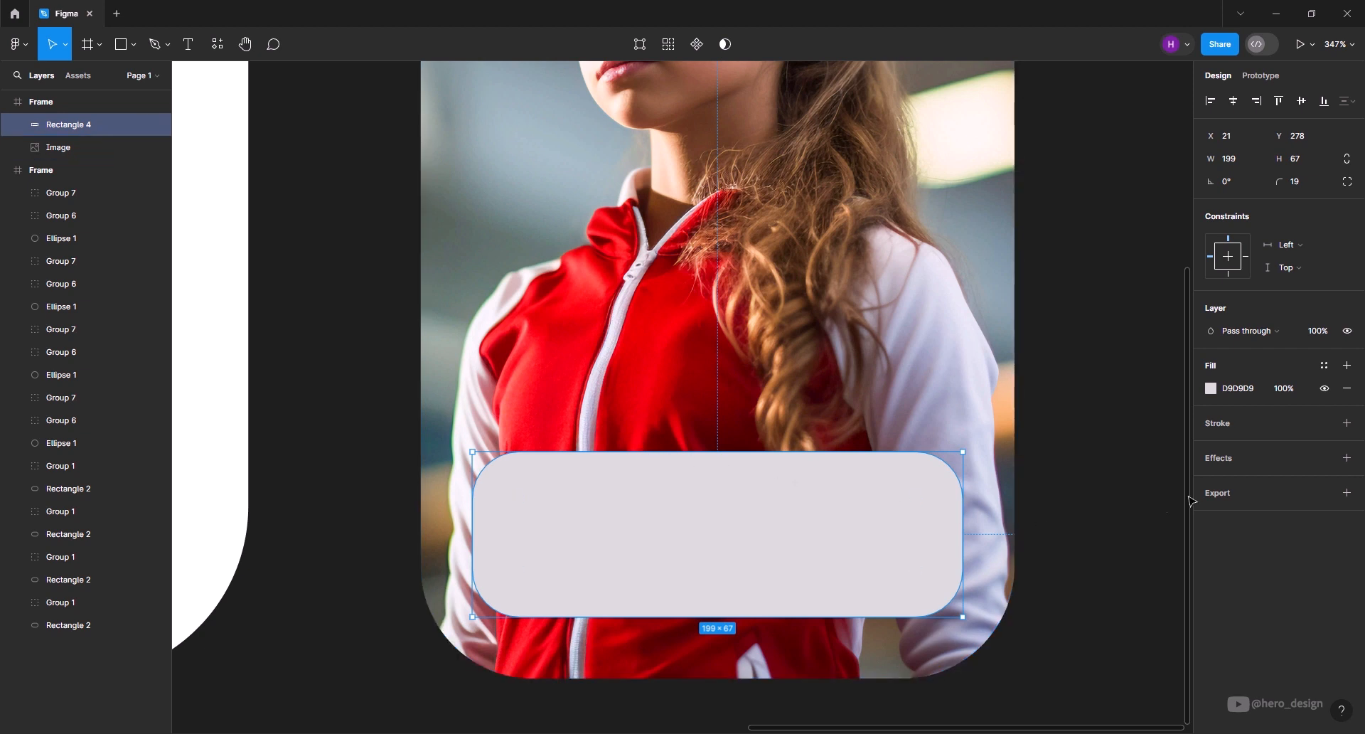
Add a background blur effect to the rectangle over the photo and set its fill opacity to 50%
left_click(1347, 459)
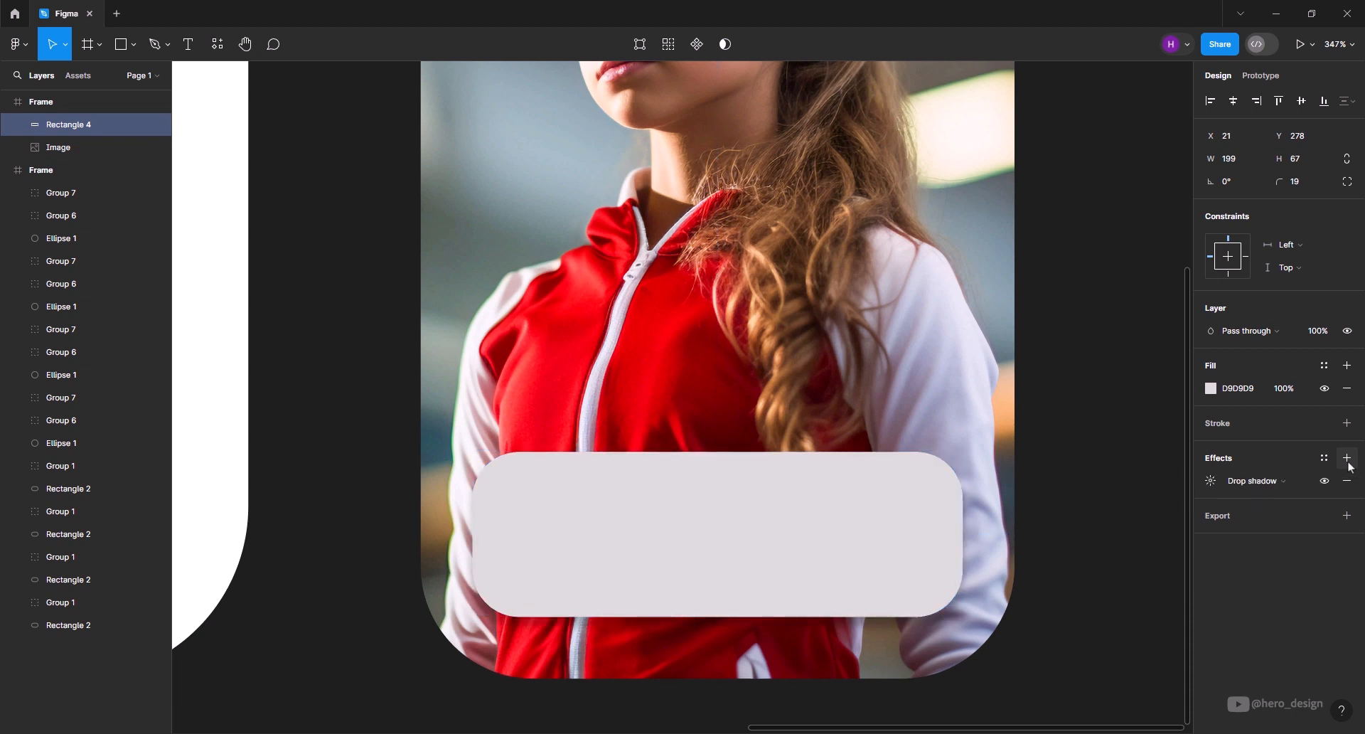
left_click(1271, 482)
left_click(1278, 521)
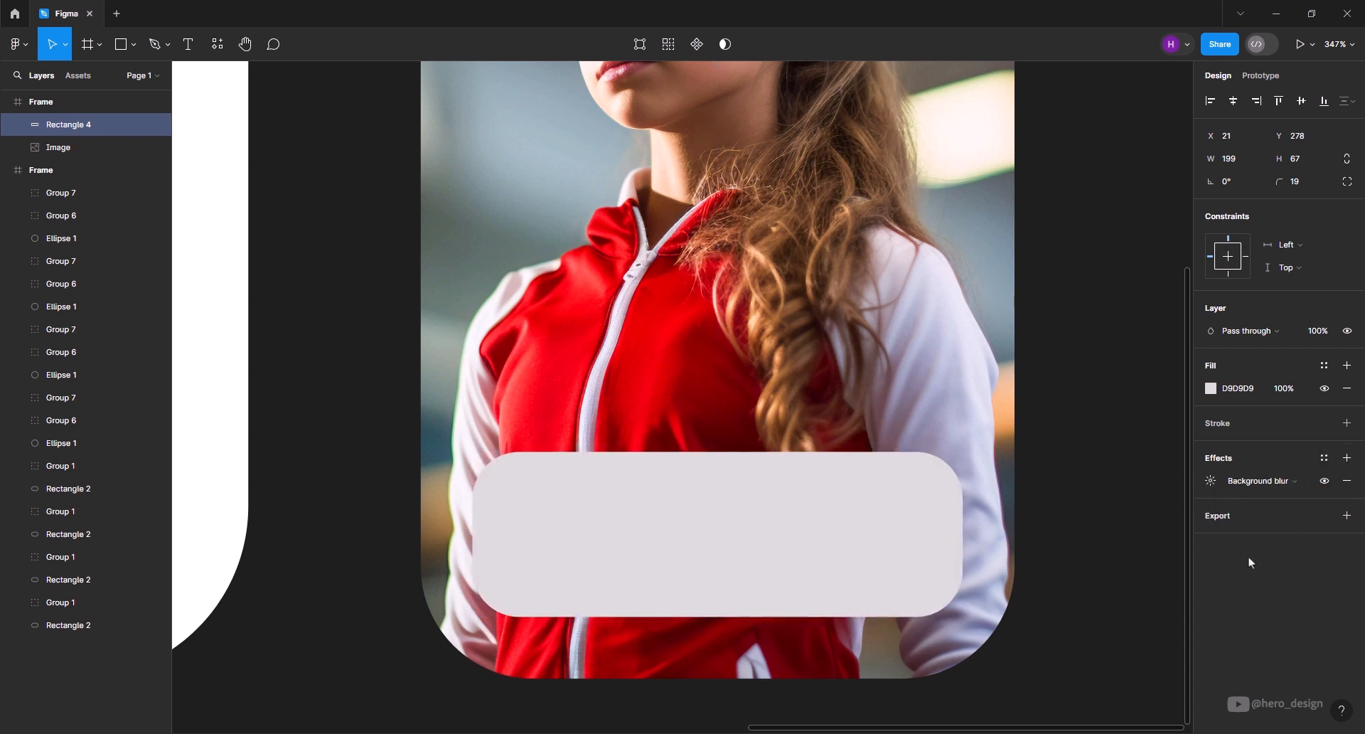
left_click(1210, 481)
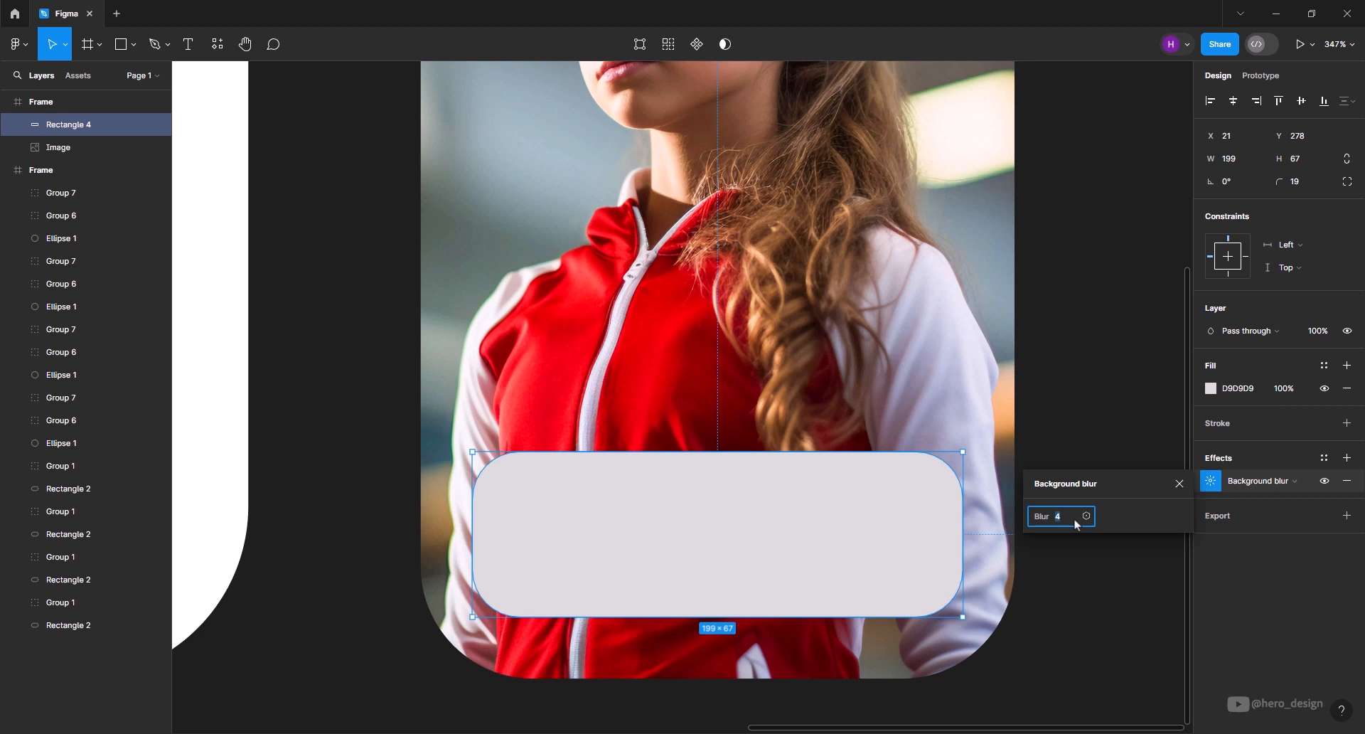
left_click(1292, 390)
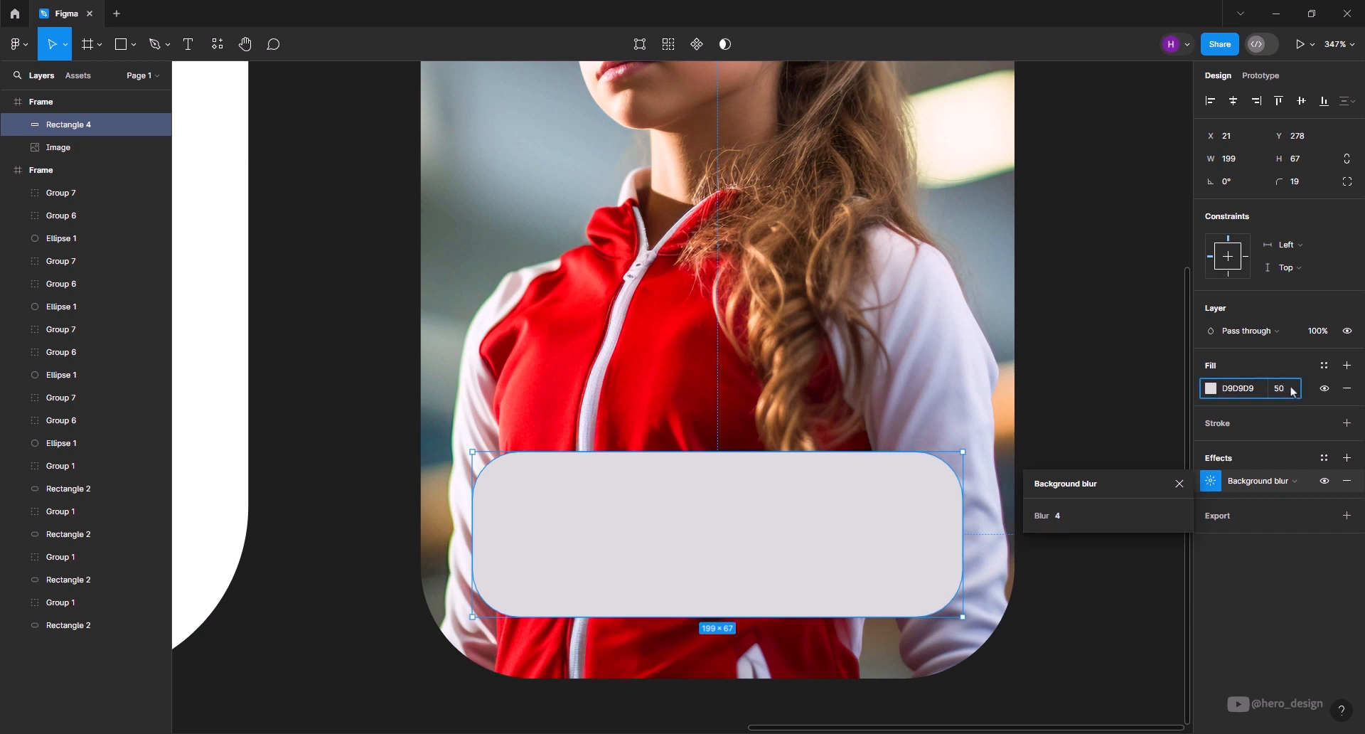
key("Return")
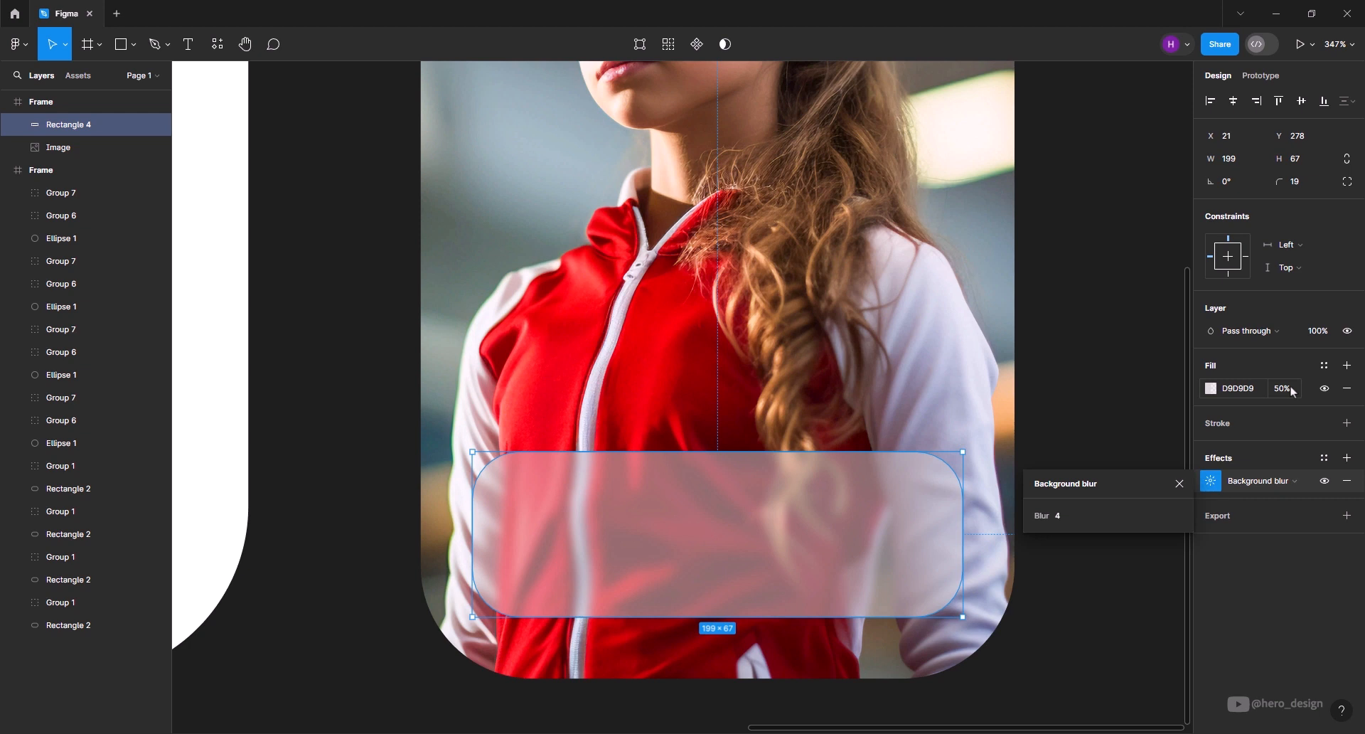
Hide the rectangle's background blur and show it again to compare the panel with and without it
left_click(1326, 482)
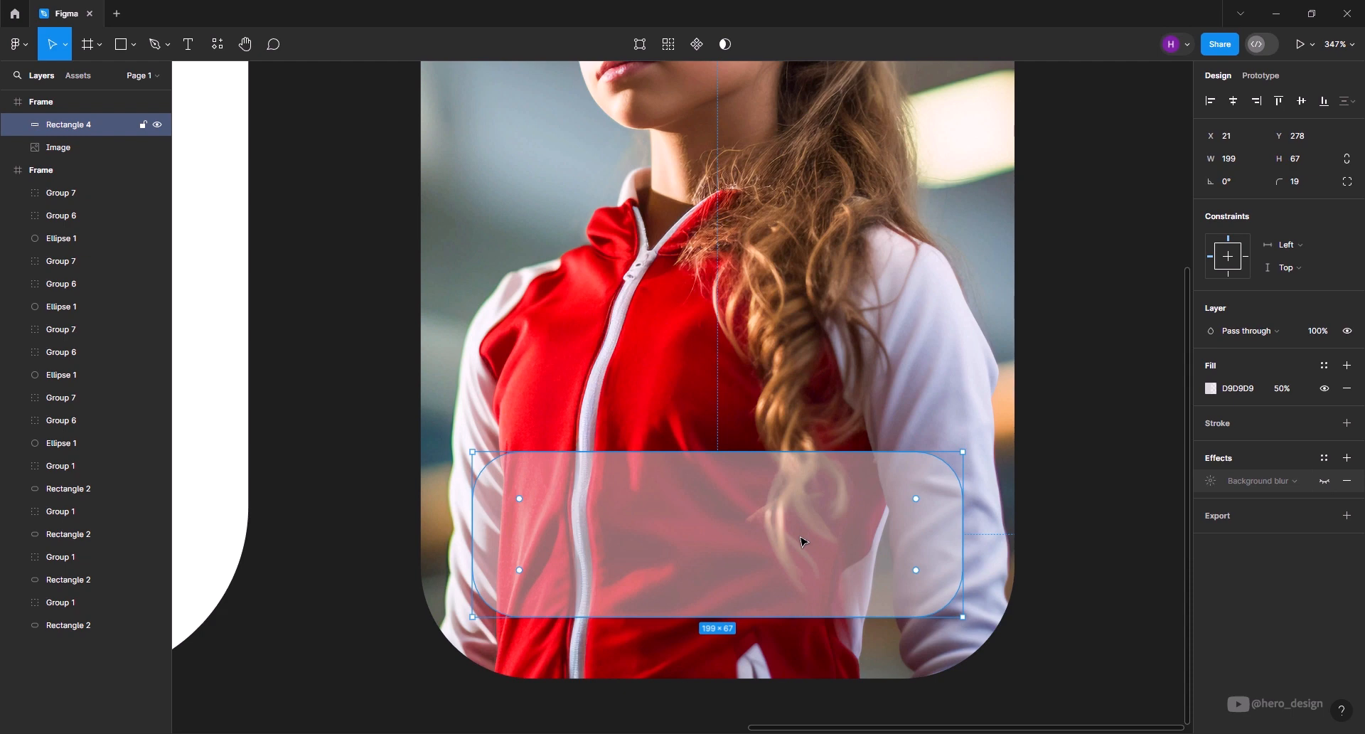
left_click(1325, 482)
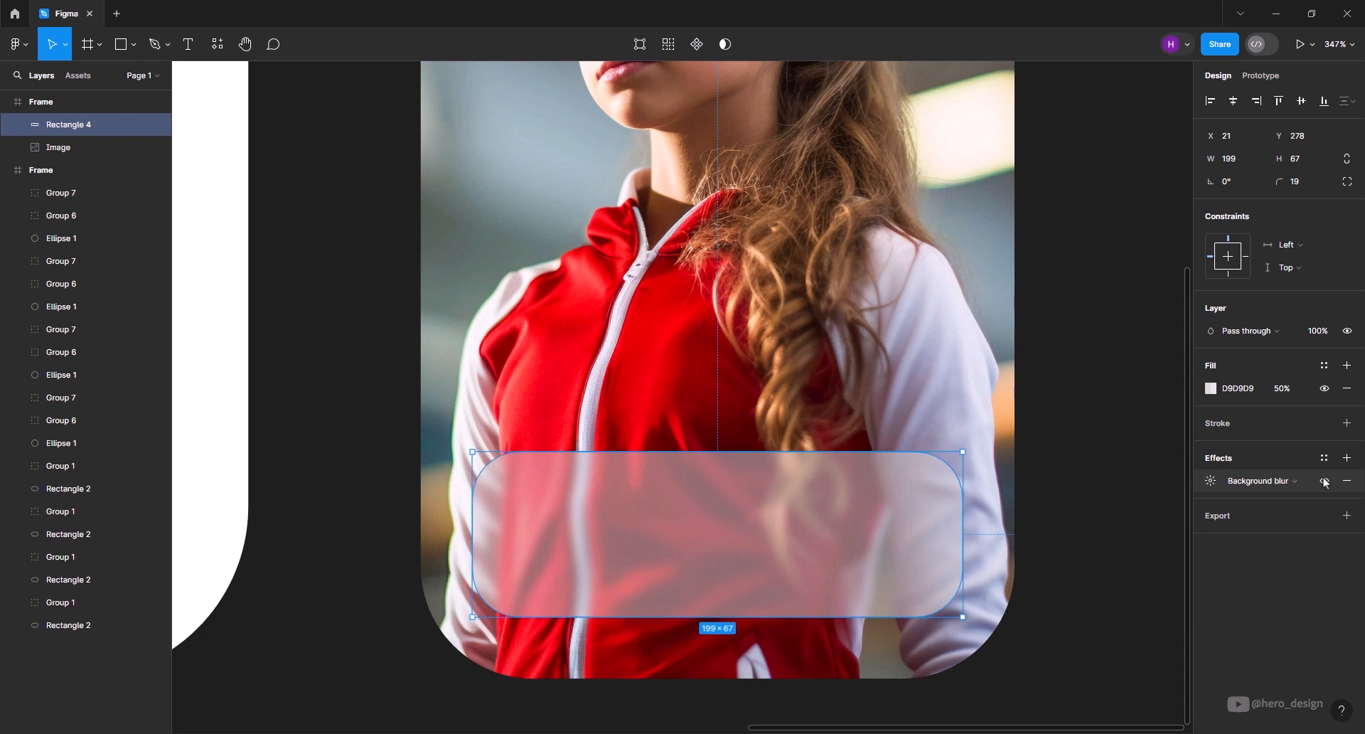
Try a 30% fill opacity with a background blur of 8.4 on the rectangle
left_click(1291, 393)
type("30")
key("Return")
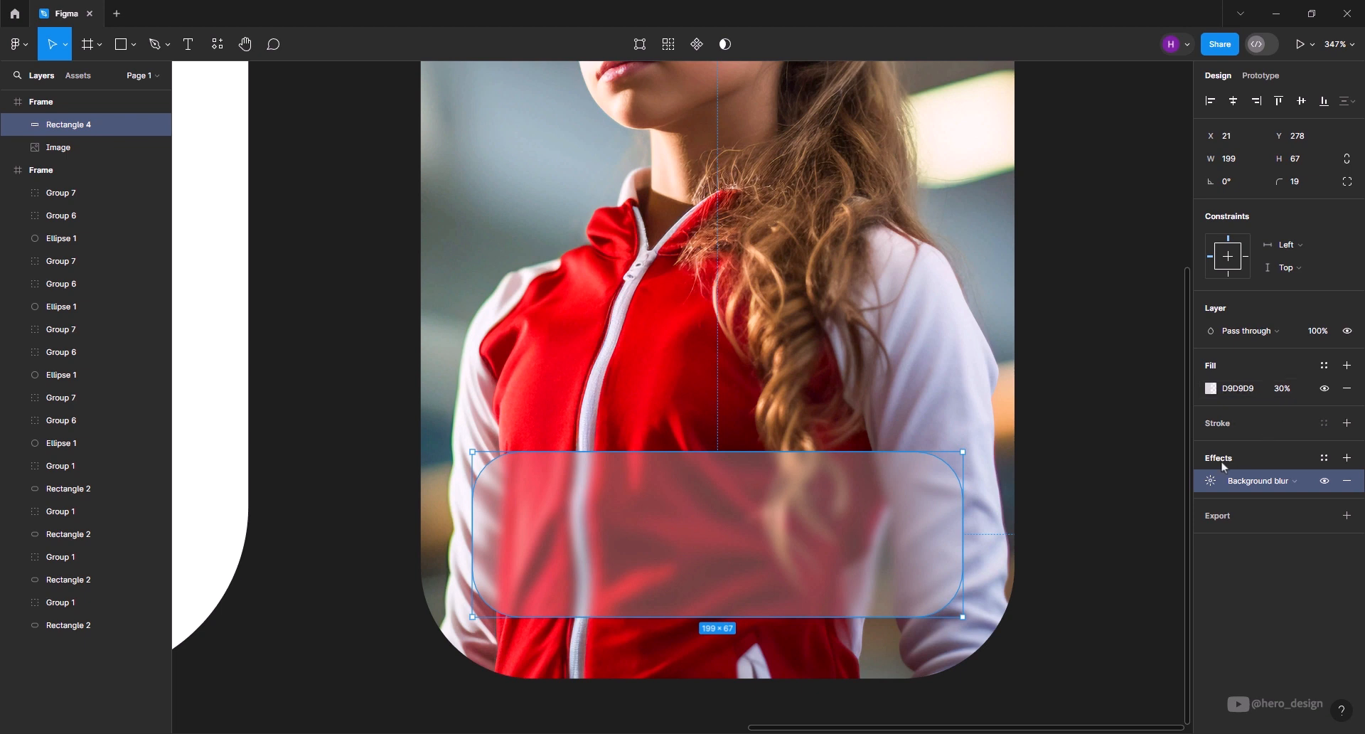
left_click(1210, 481)
mouse_move(1040, 517)
left_mouse_down()
mouse_move(1095, 516)
mouse_move(1035, 520)
left_mouse_up()
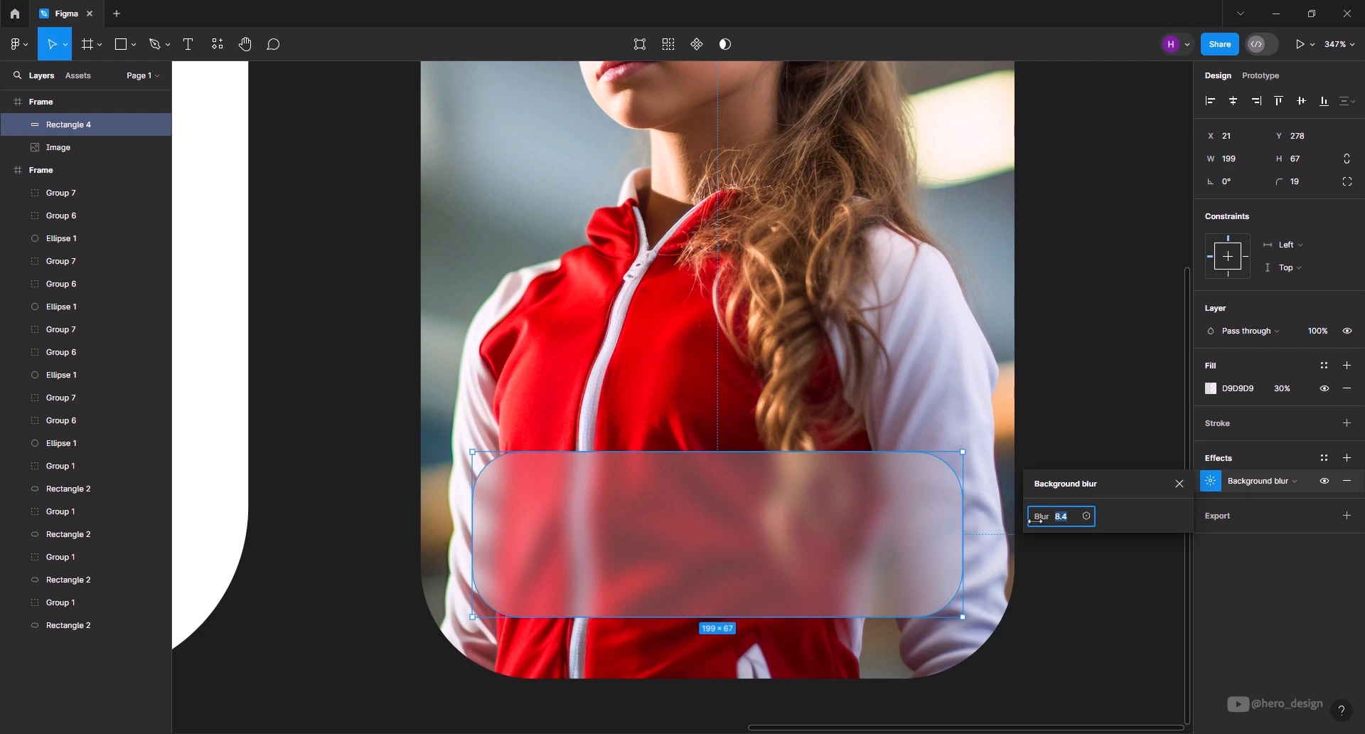
Set the rectangle's fill opacity to 50% and its background blur to 5
left_click(1282, 389)
type("5")
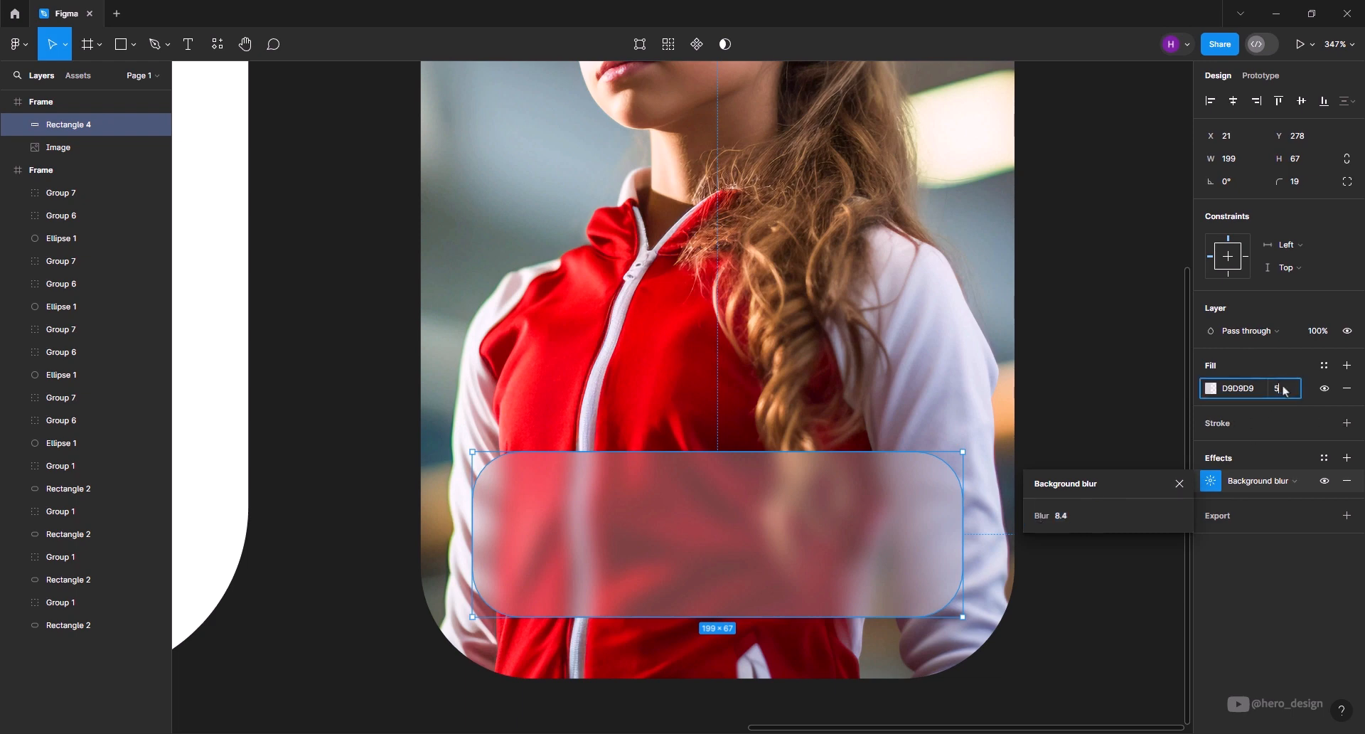
type("0")
key("Return")
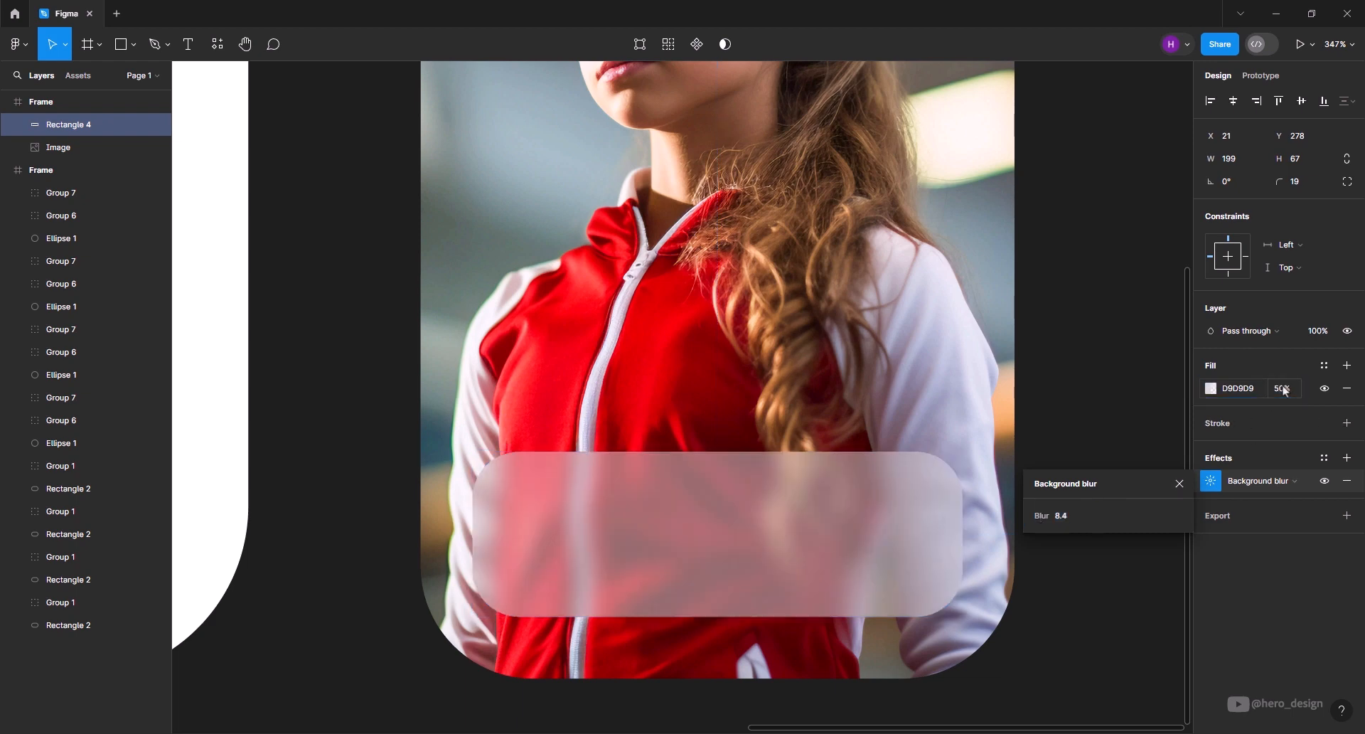
left_click(1067, 521)
type("5")
key("Return")
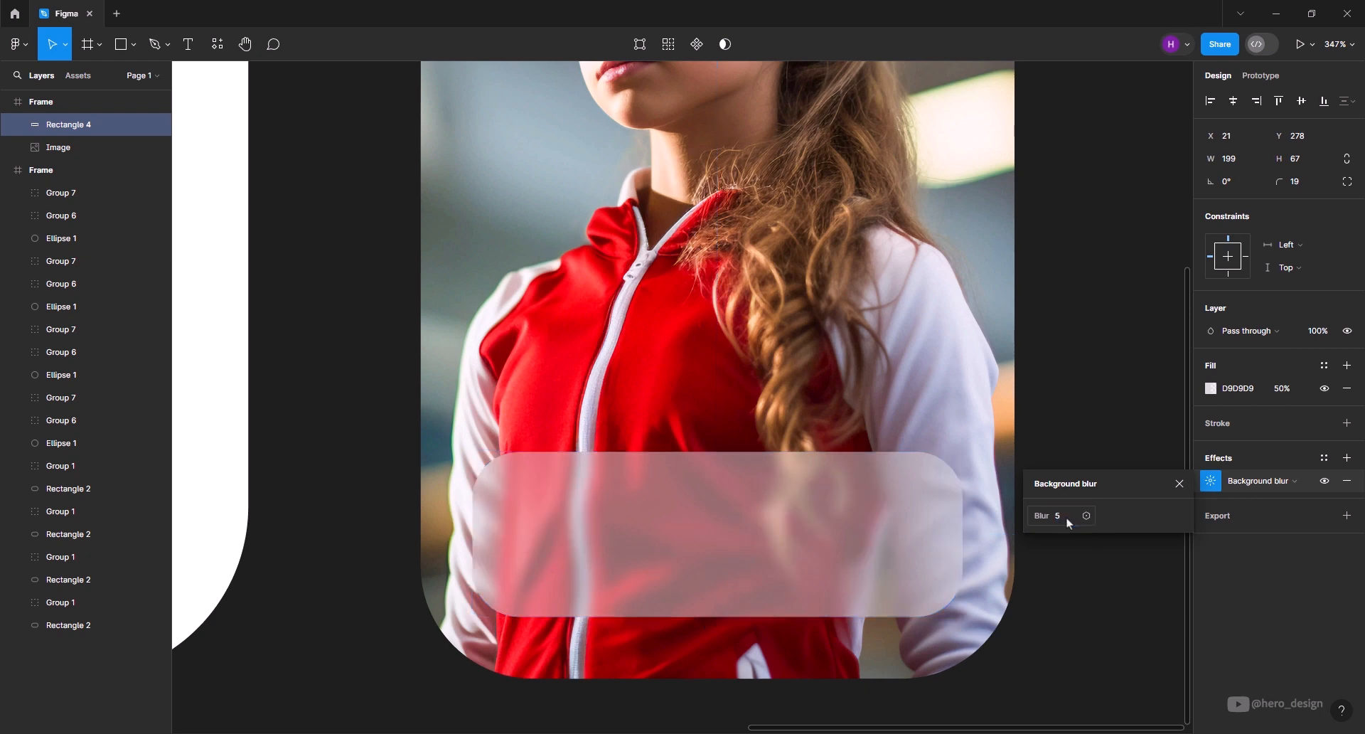
left_click(1178, 484)
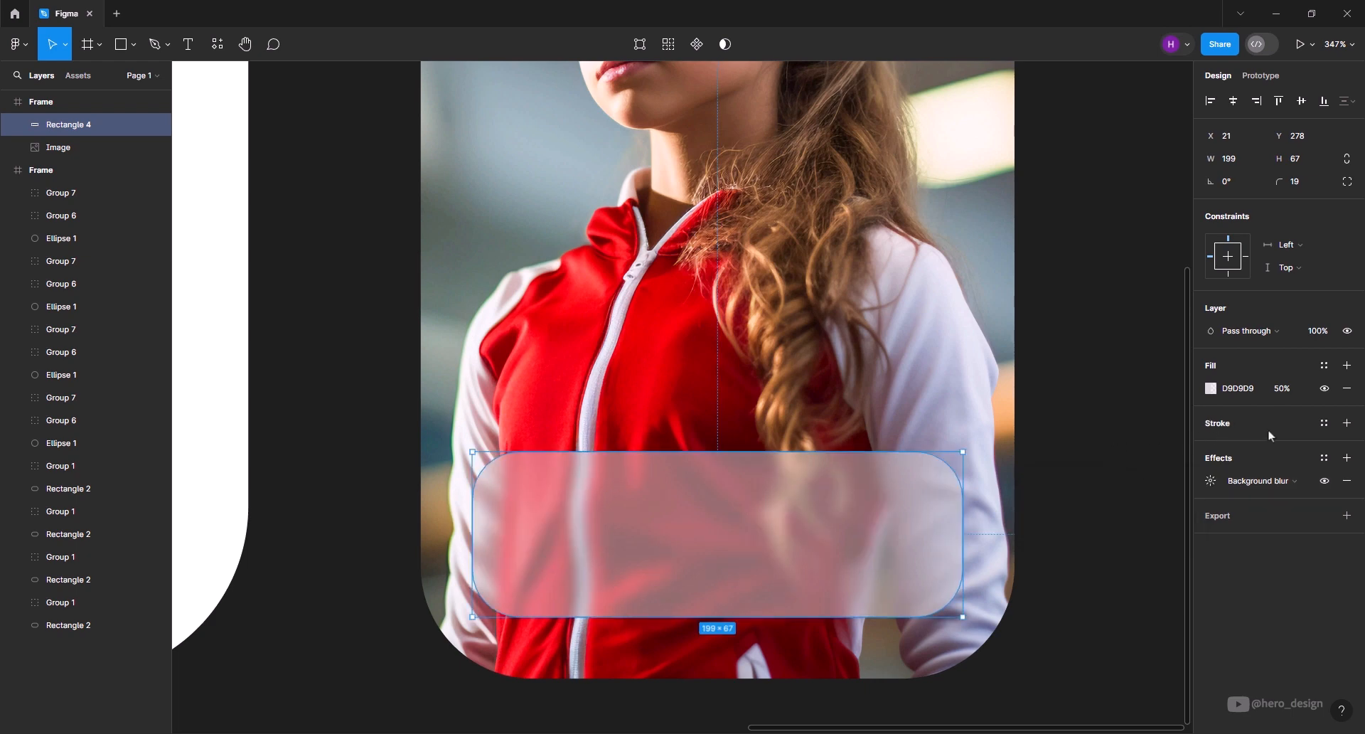
Add a stroke to the translucent rectangle and color it white (FFFFFF)
left_click(1346, 422)
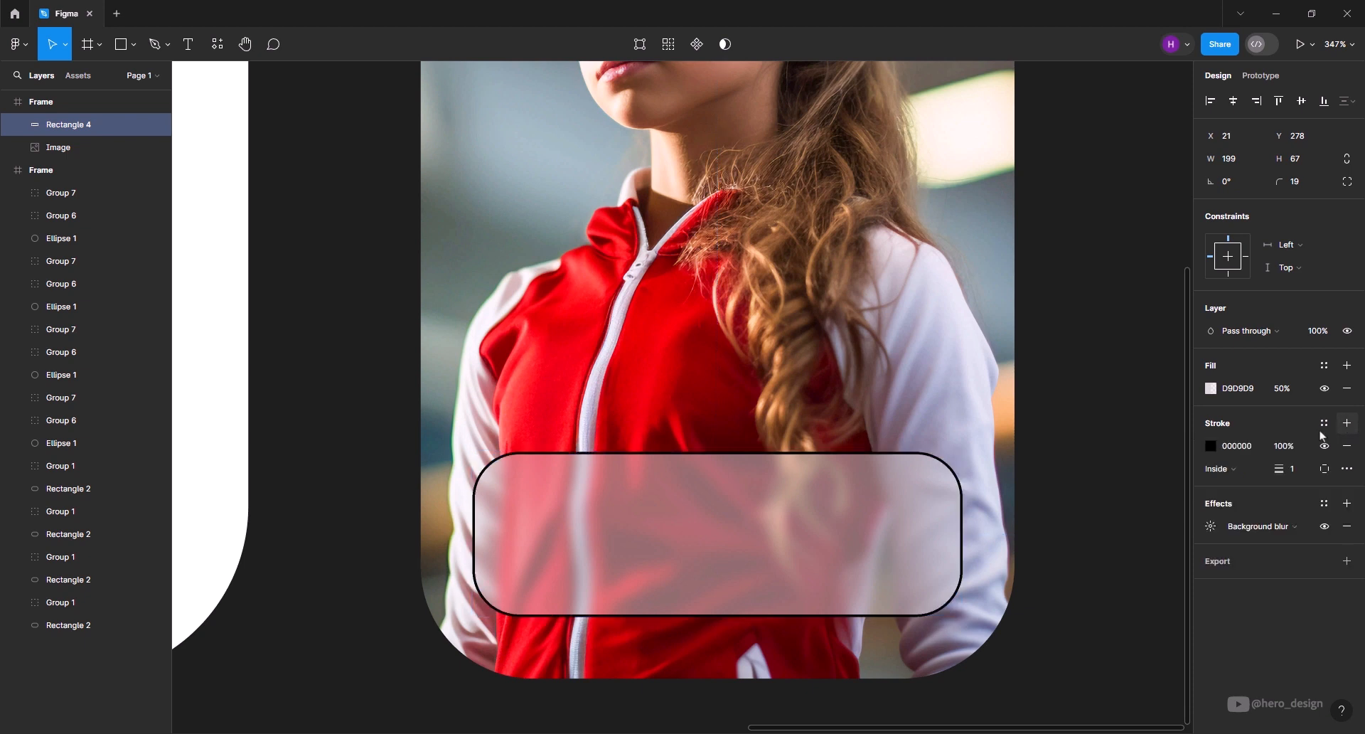
left_click(1211, 446)
left_click_drag(1103, 410, 1023, 365)
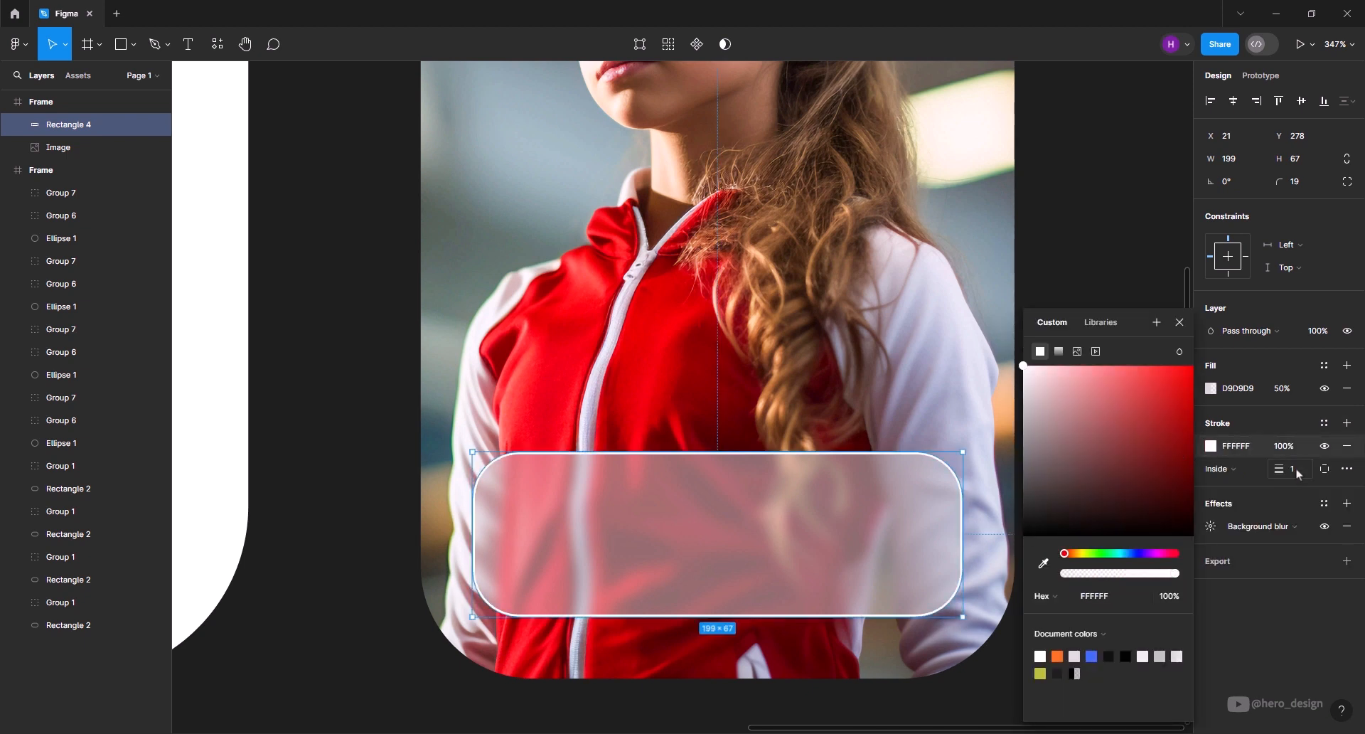
left_click(1306, 634)
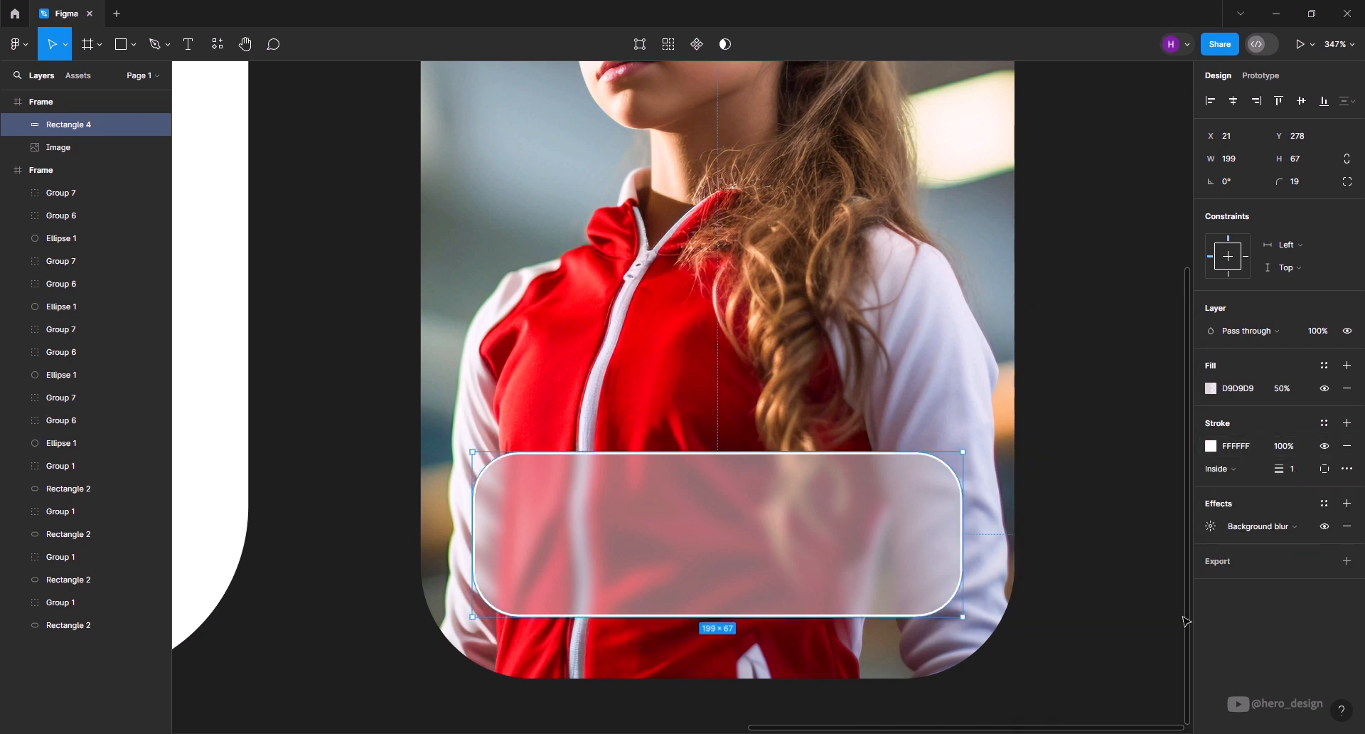
Copy the player's name text from the "20 tue" row and paste it into the photo frame near the translucent rectangle
scroll(1127, 613, "down", 5)
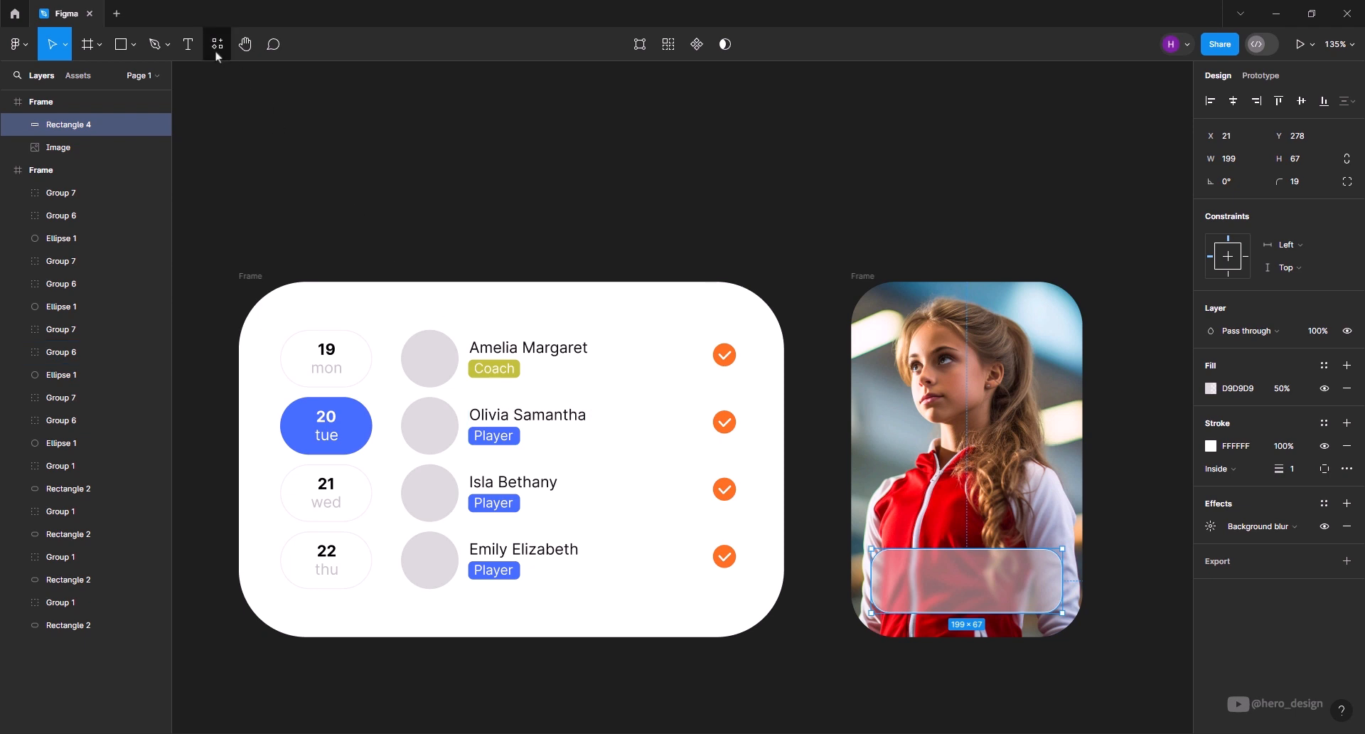
left_click(188, 44)
left_click(536, 419)
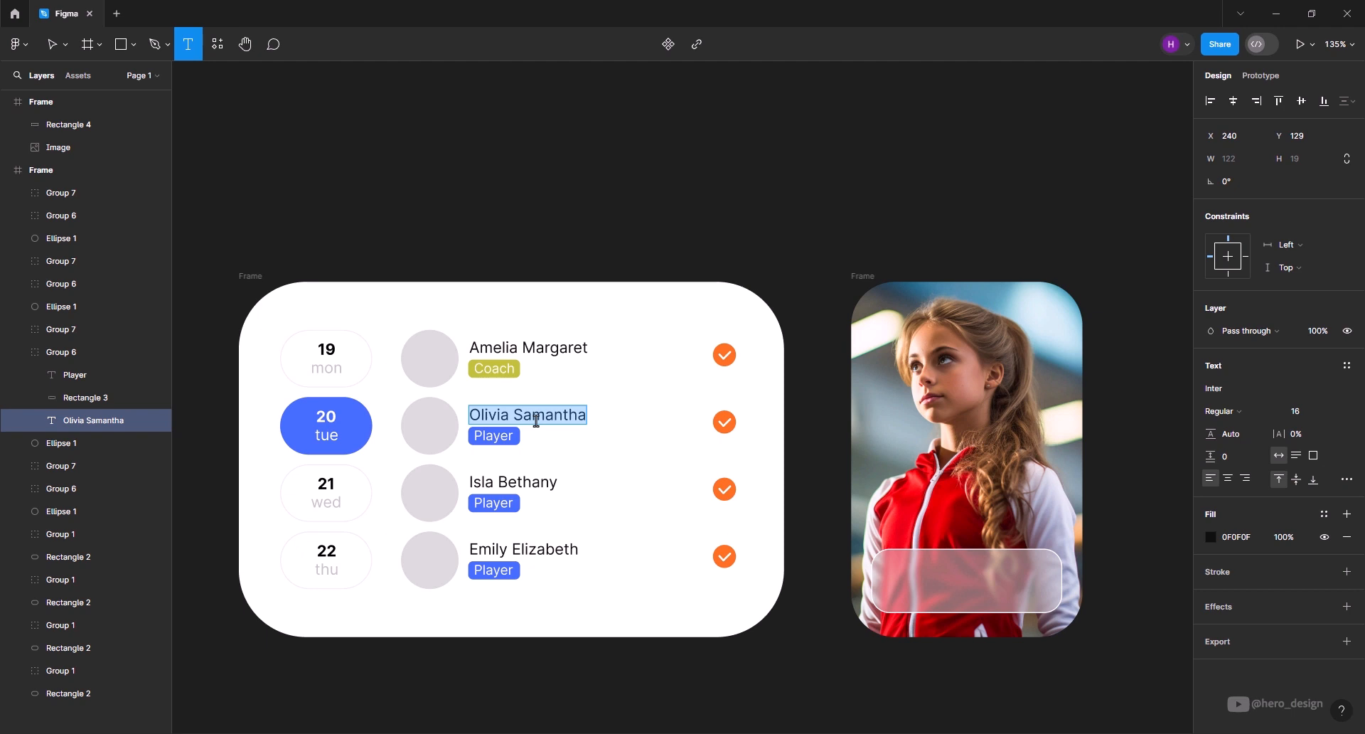
scroll(1070, 632, "up", 5)
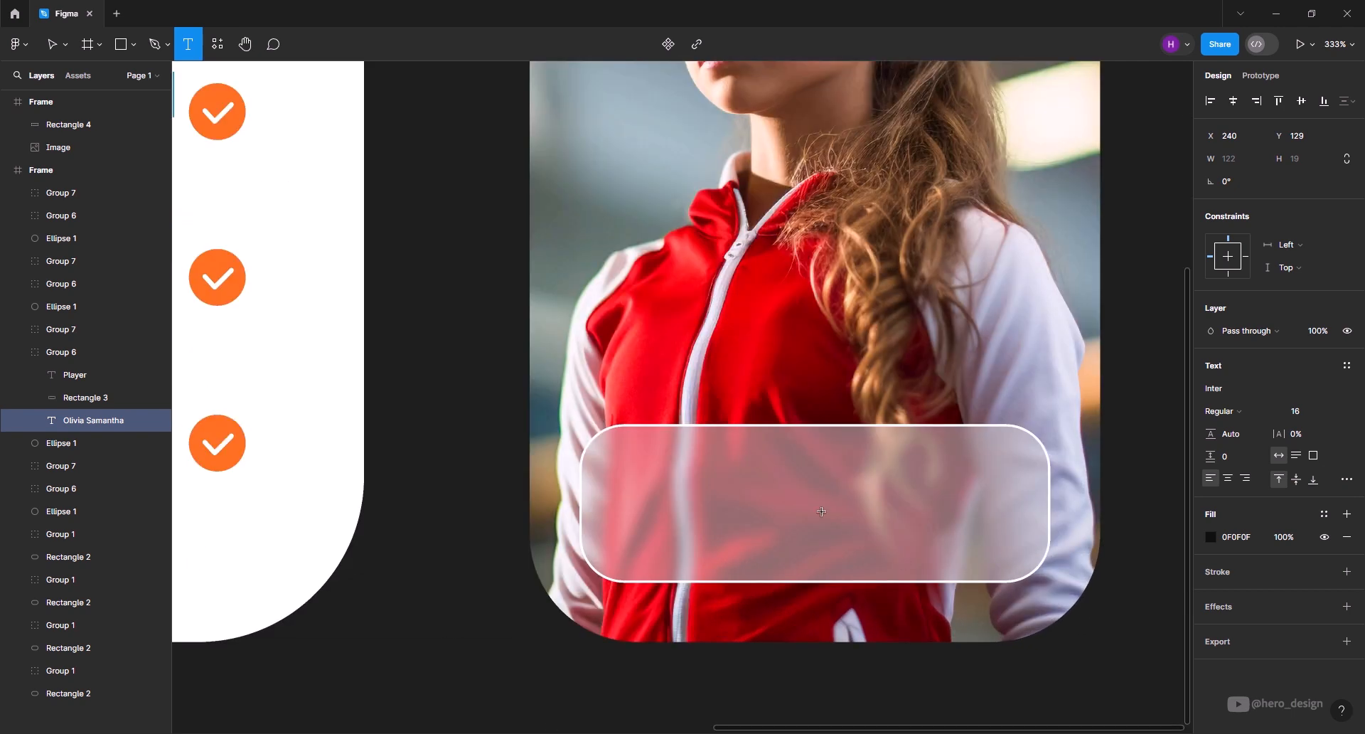
right_click(717, 478)
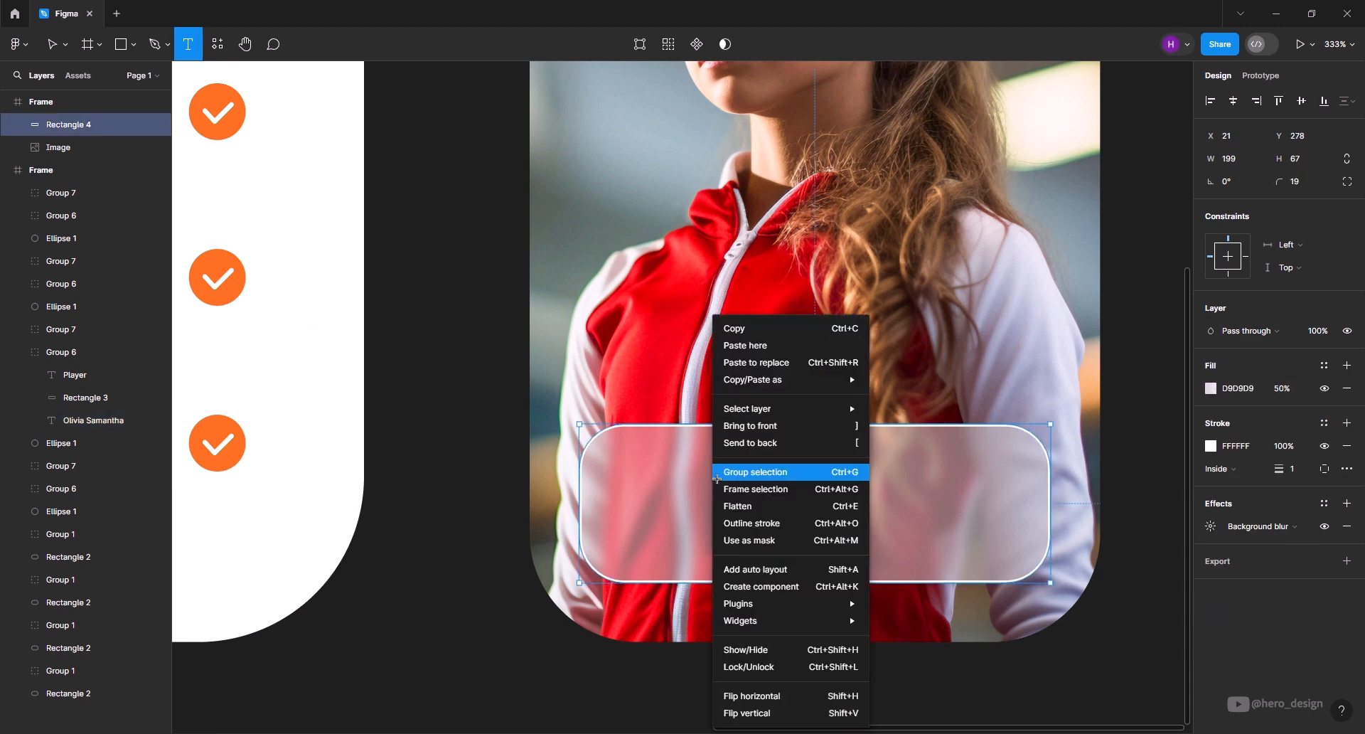
left_click(729, 348)
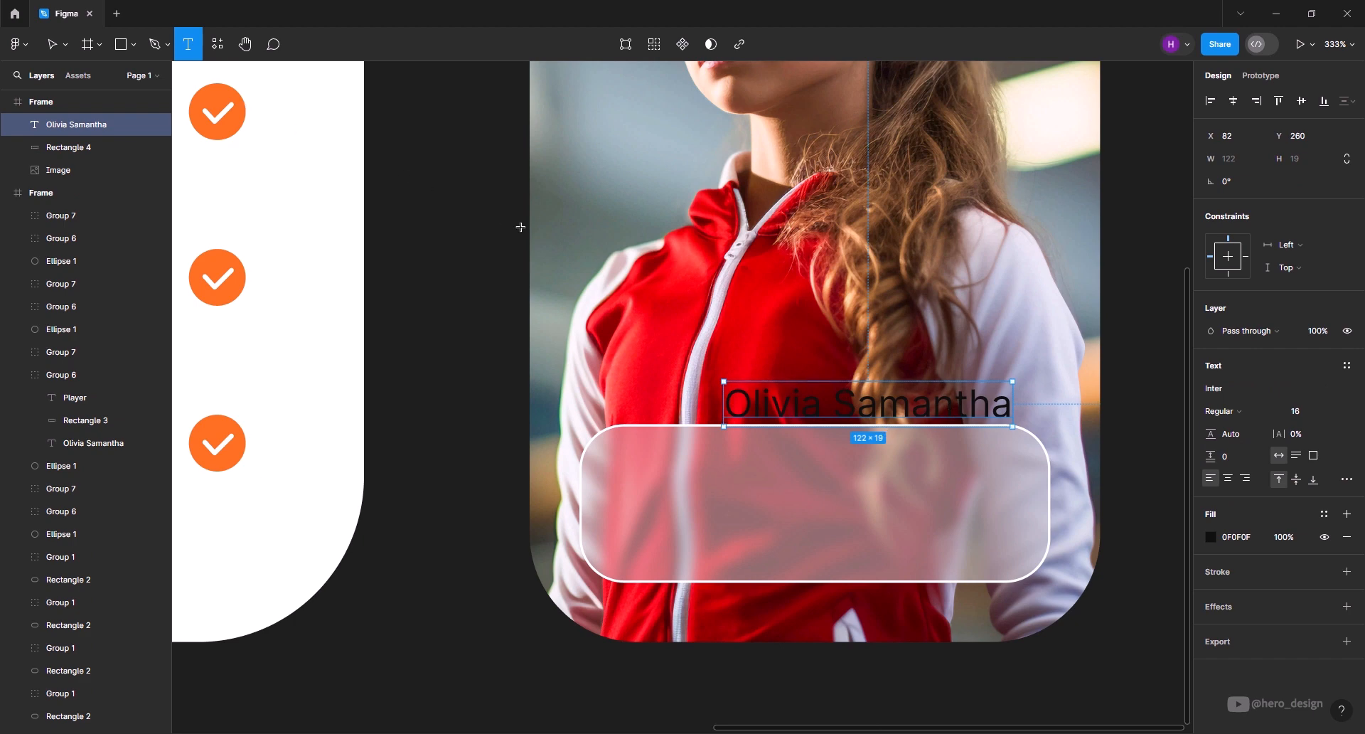
Center the pasted name on the translucent rectangle at X 60, Y 302, and shrink the rectangle evenly around it to 161 × 55
key("v")
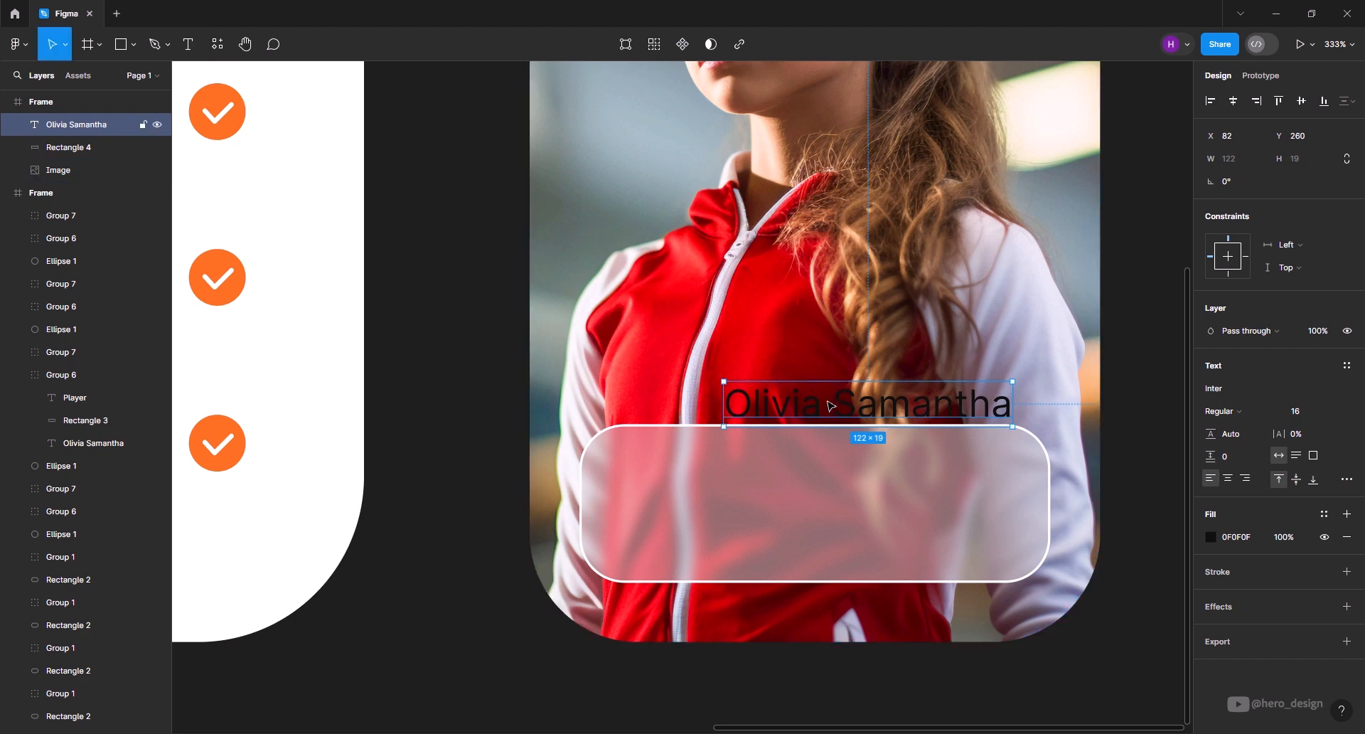
left_click_drag(875, 409, 830, 509)
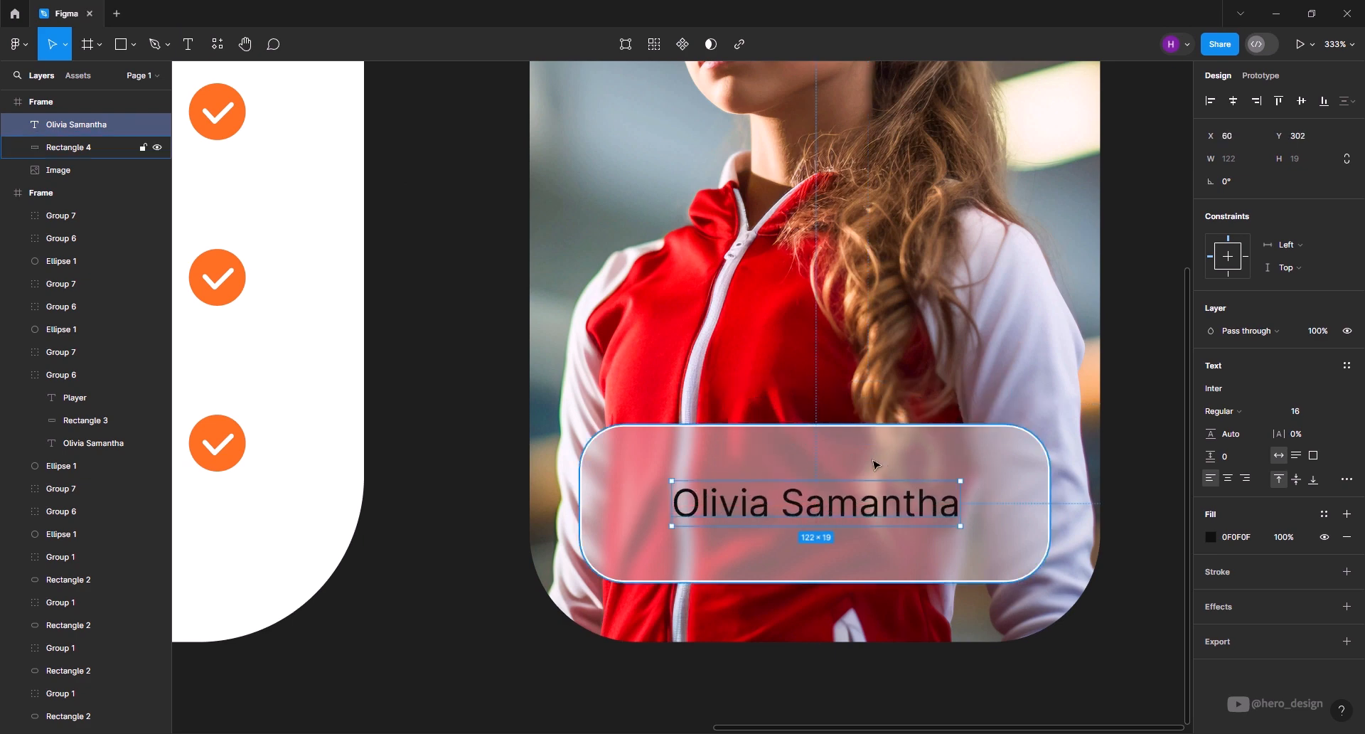
left_click(1037, 479)
left_click_drag(1050, 503, 1006, 500)
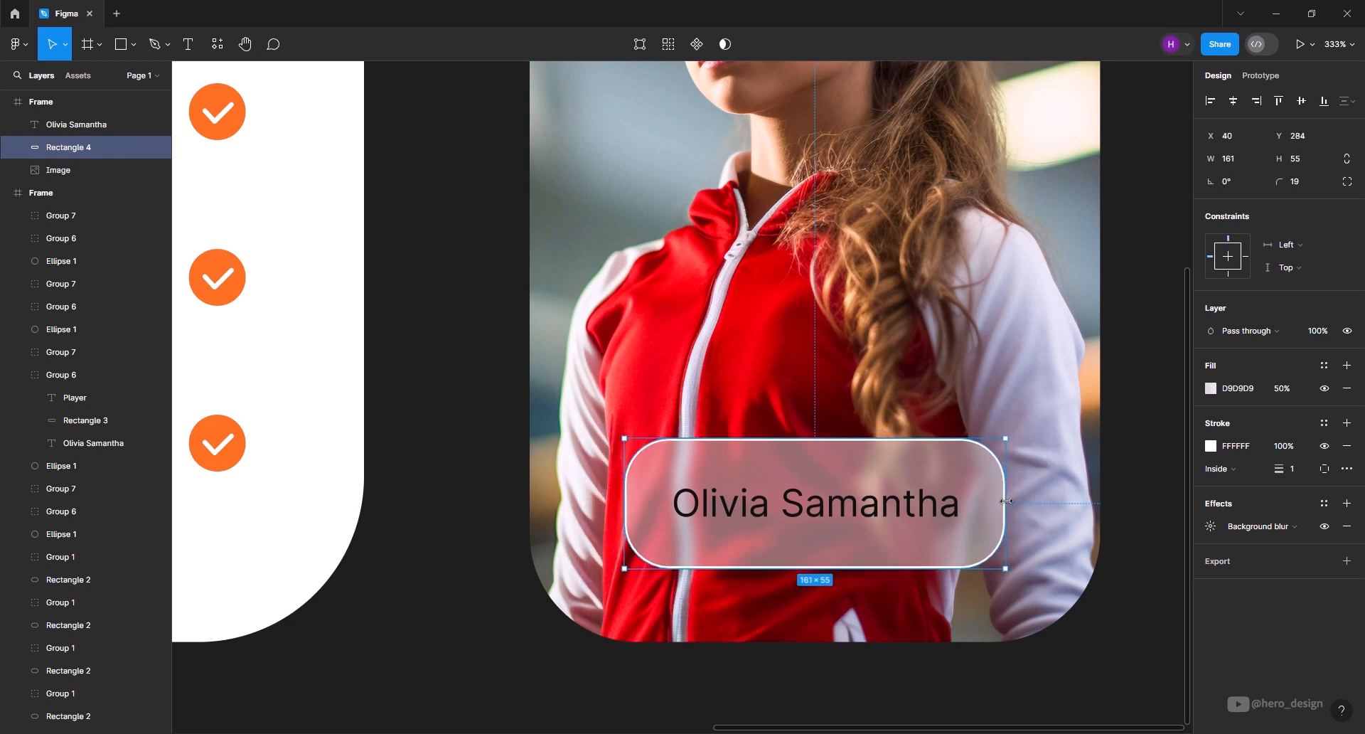
Make the name text on the translucent rectangle Bold and change its fill to white (FFFFFF)
left_click(861, 515)
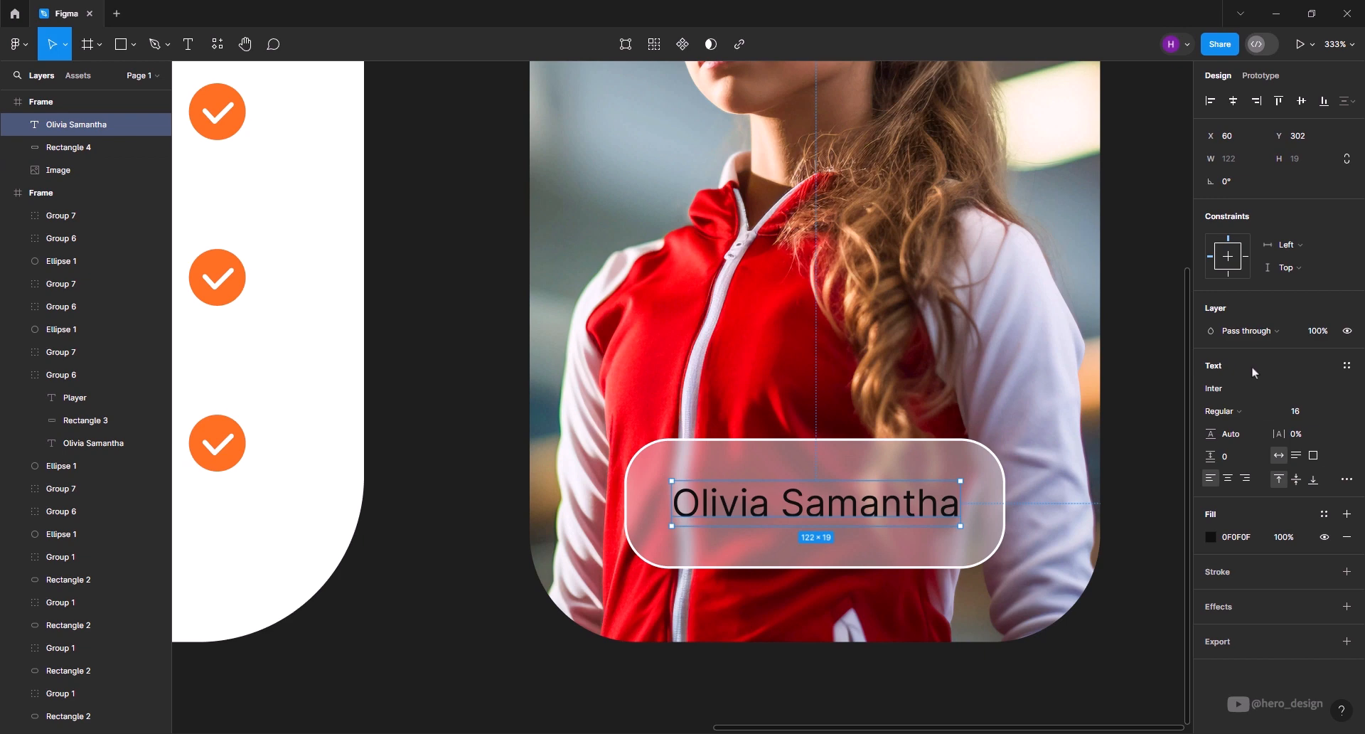
left_click(1248, 409)
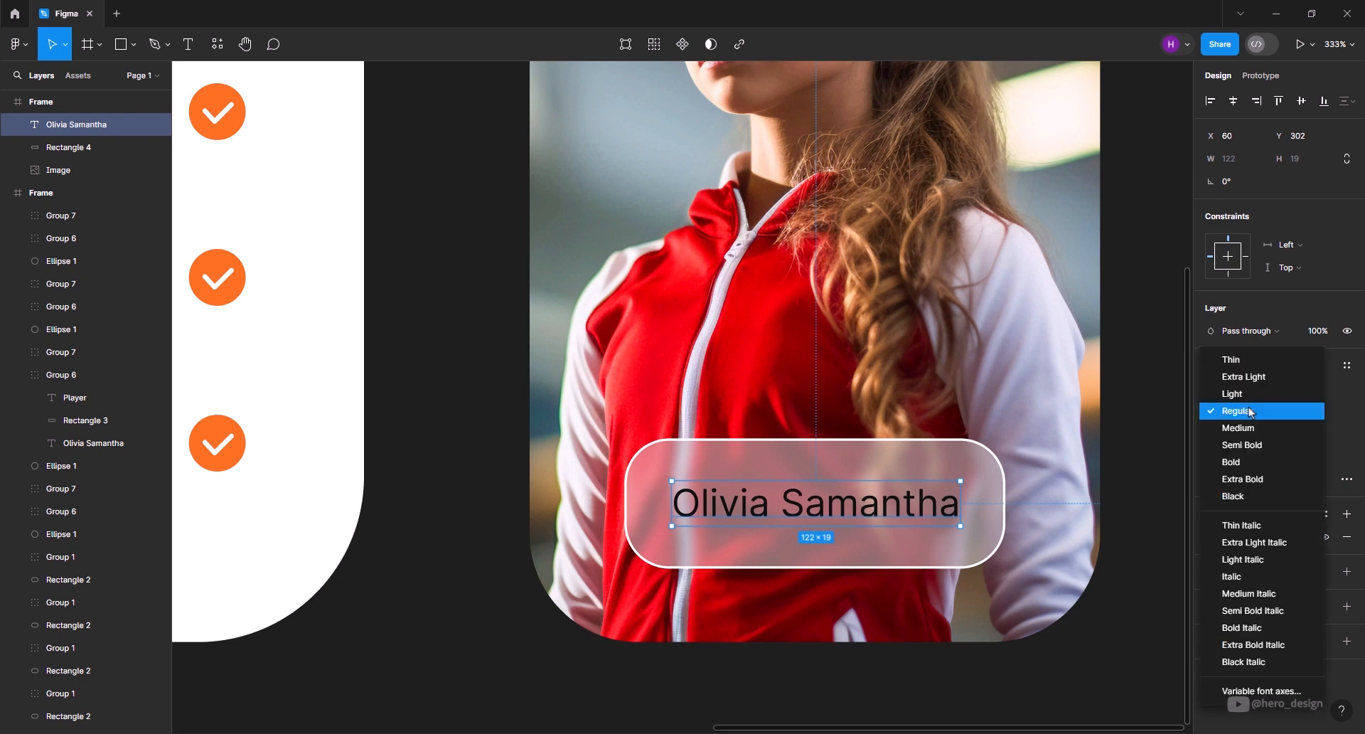
left_click(1253, 463)
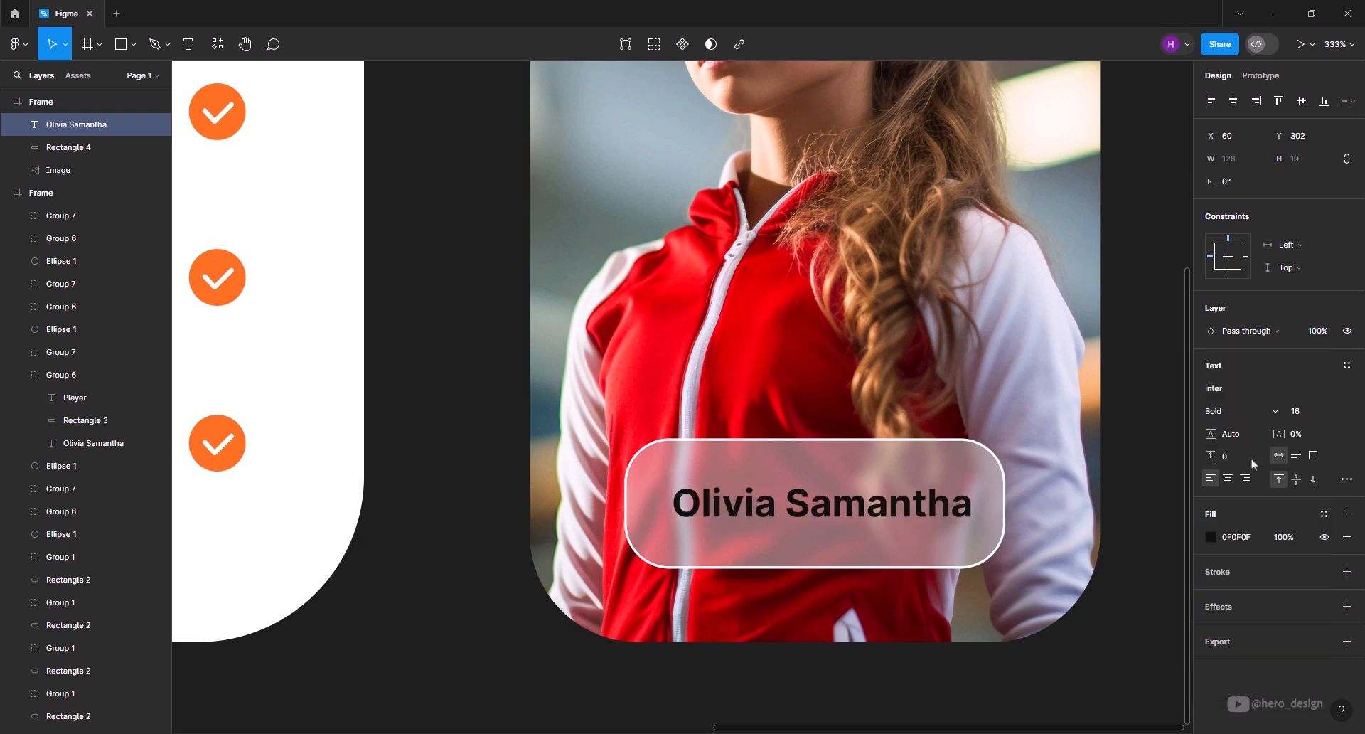
left_click(1211, 536)
left_click_drag(1168, 489, 913, 265)
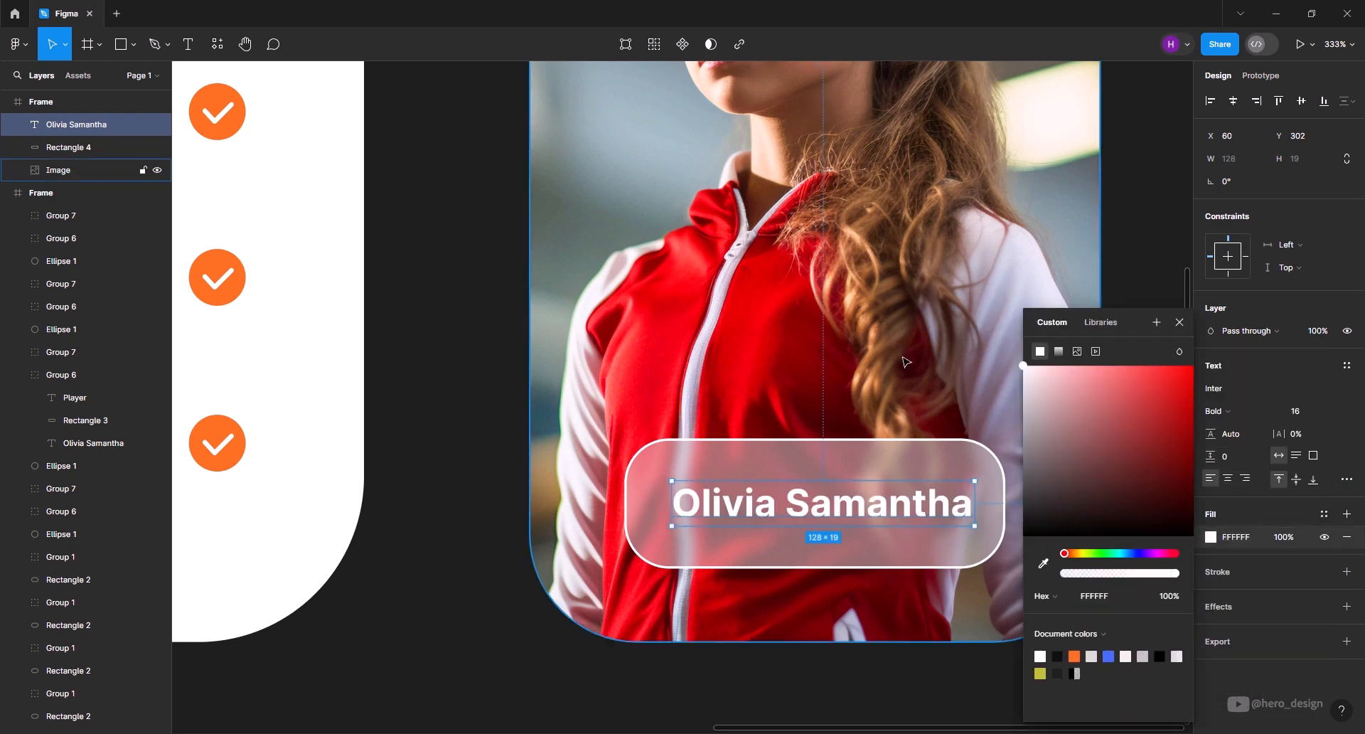
left_click(909, 696)
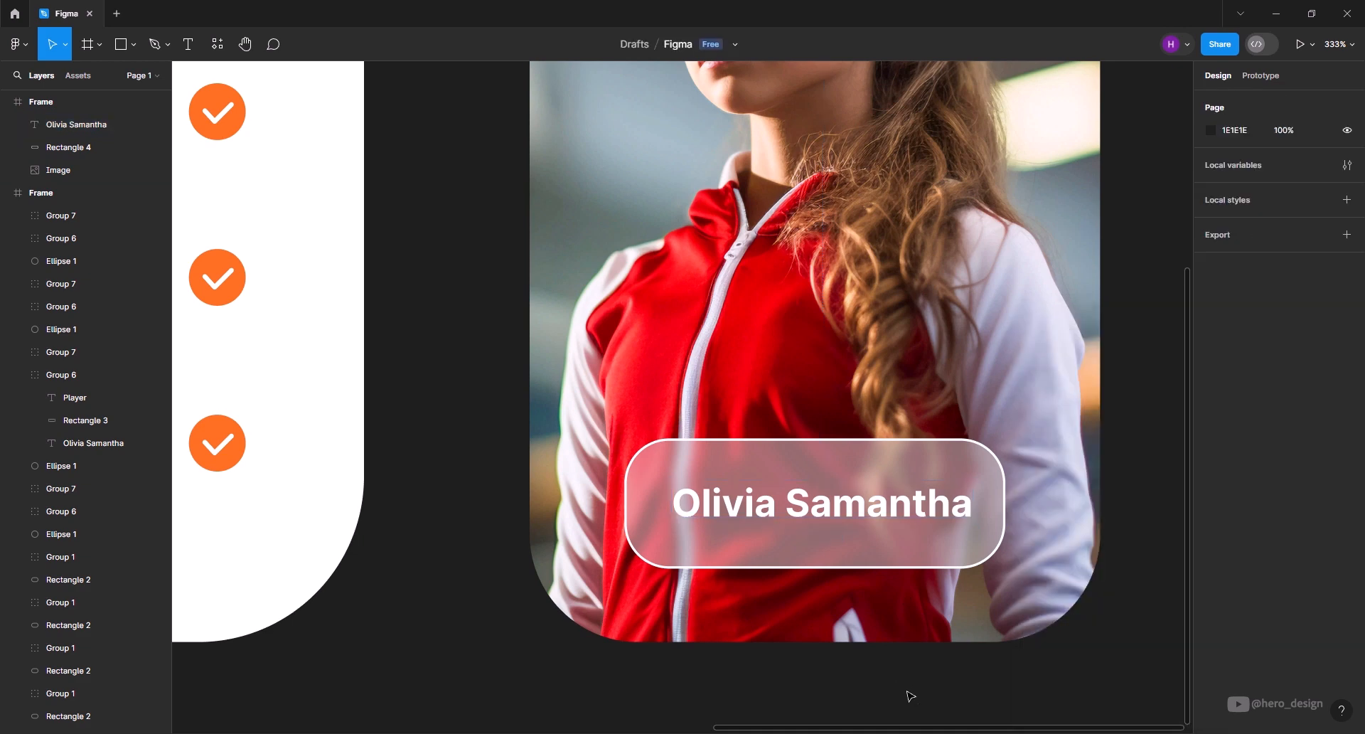
key("shift+1")
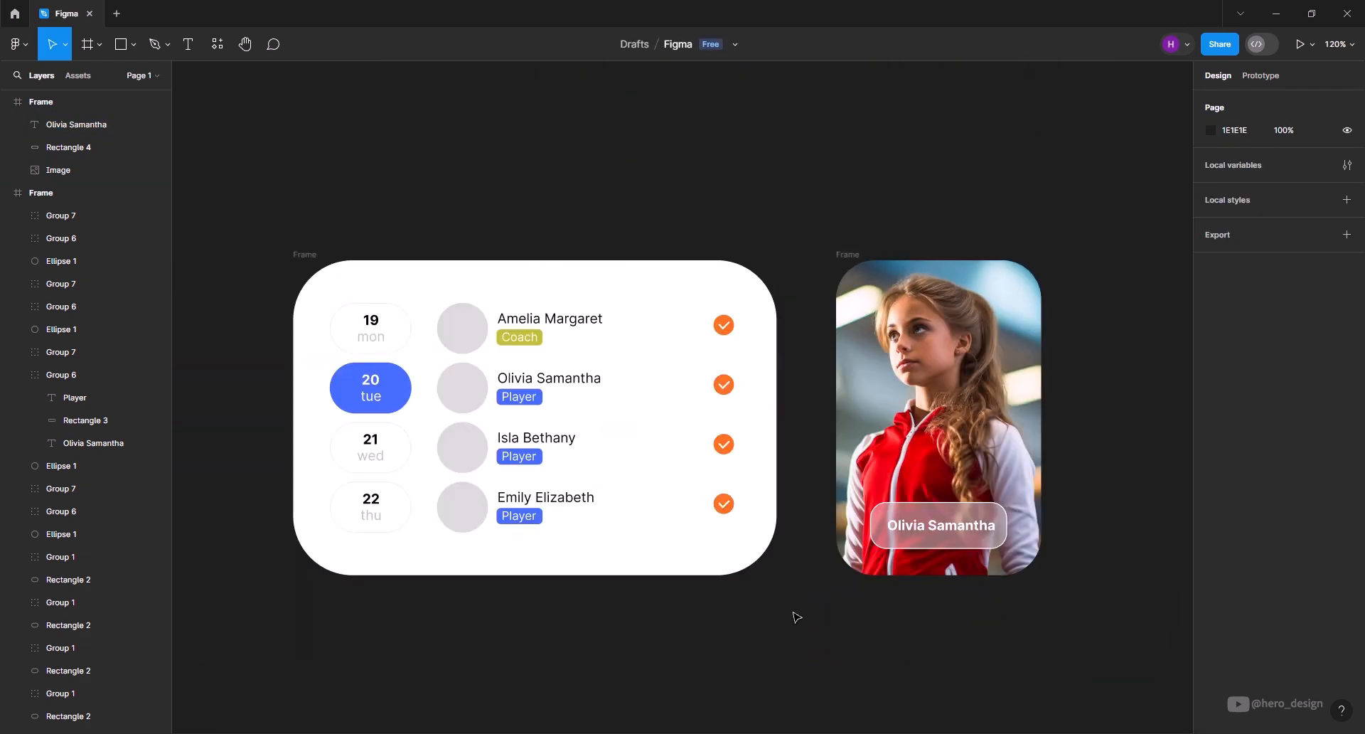